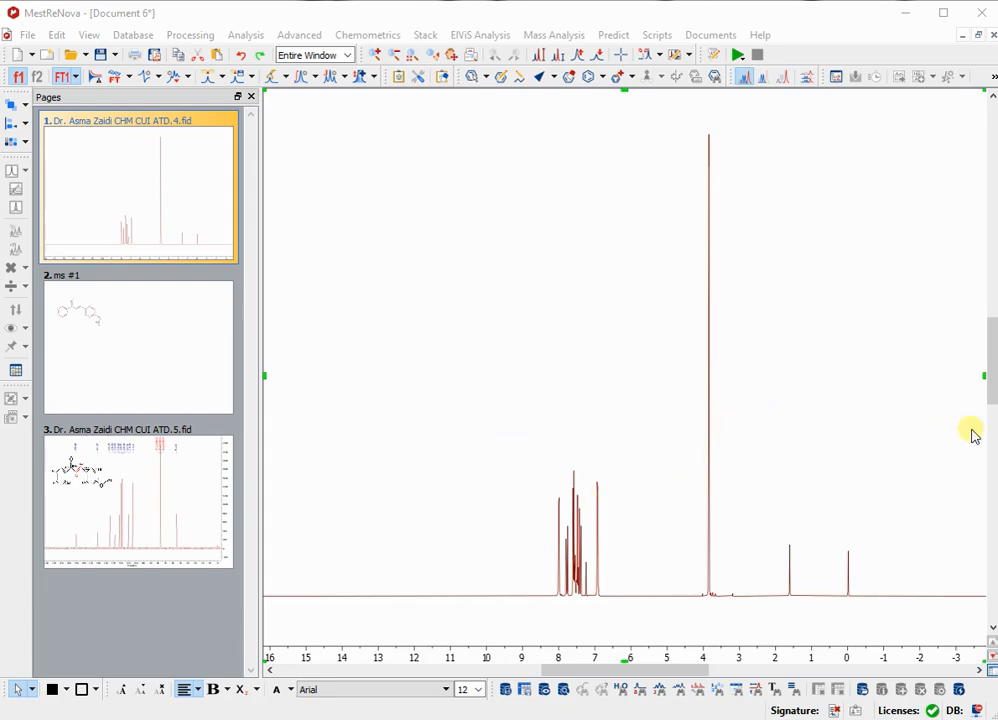
Paste the copied molecule onto the proton spectrum and run automatic multiplet analysis and integration.
{"action": "key", "text": "ctrl+v"}
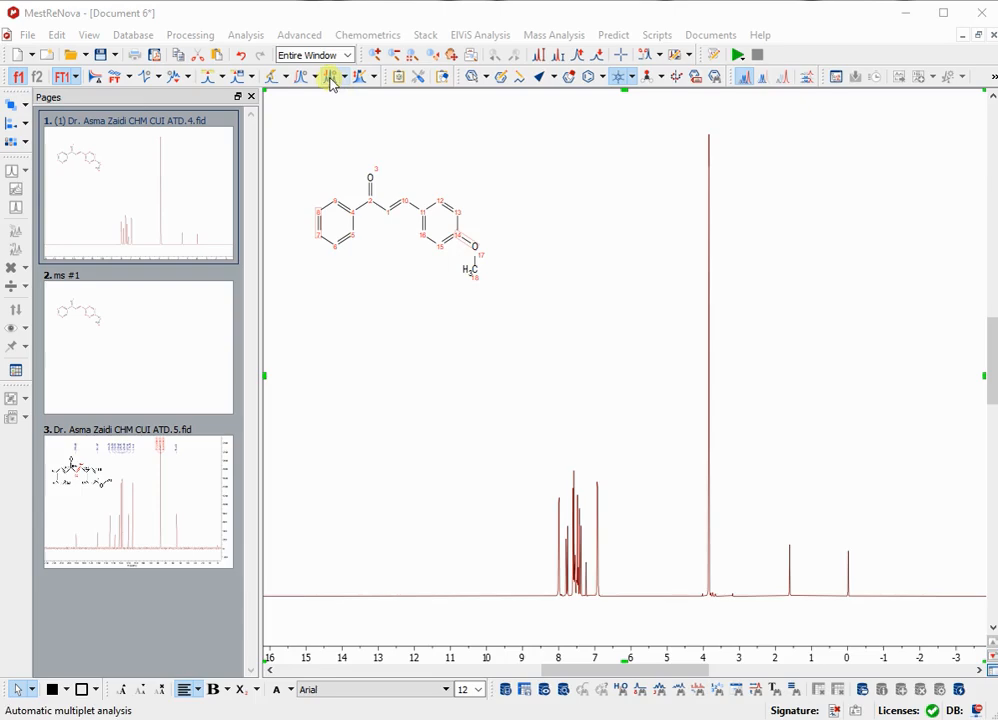
{"action": "left_click", "coordinate": [331, 78]}
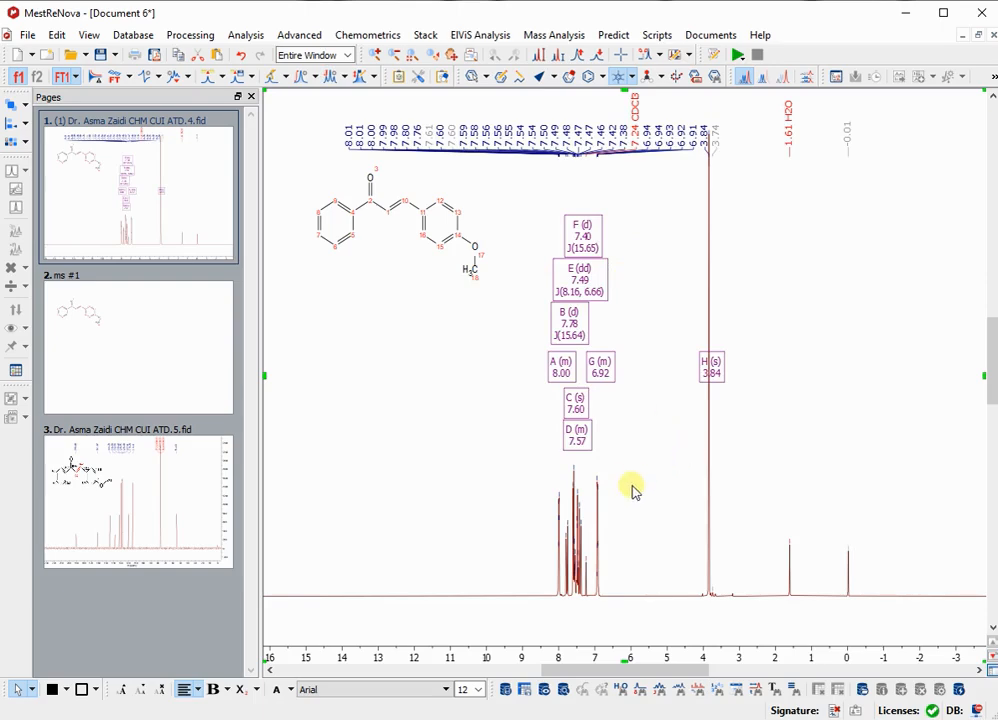
{"action": "left_click", "coordinate": [303, 78]}
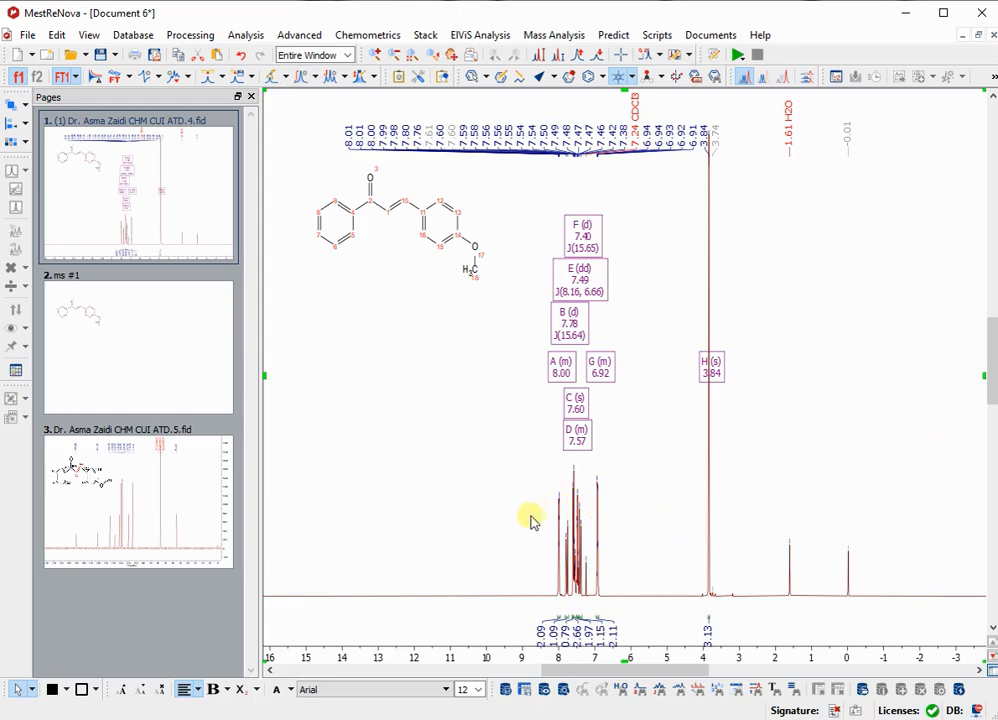
Delete the automatic integrals of the 3.84 ppm singlet and of all signals between 8.0 and 6.9 ppm.
{"action": "key", "text": "z"}
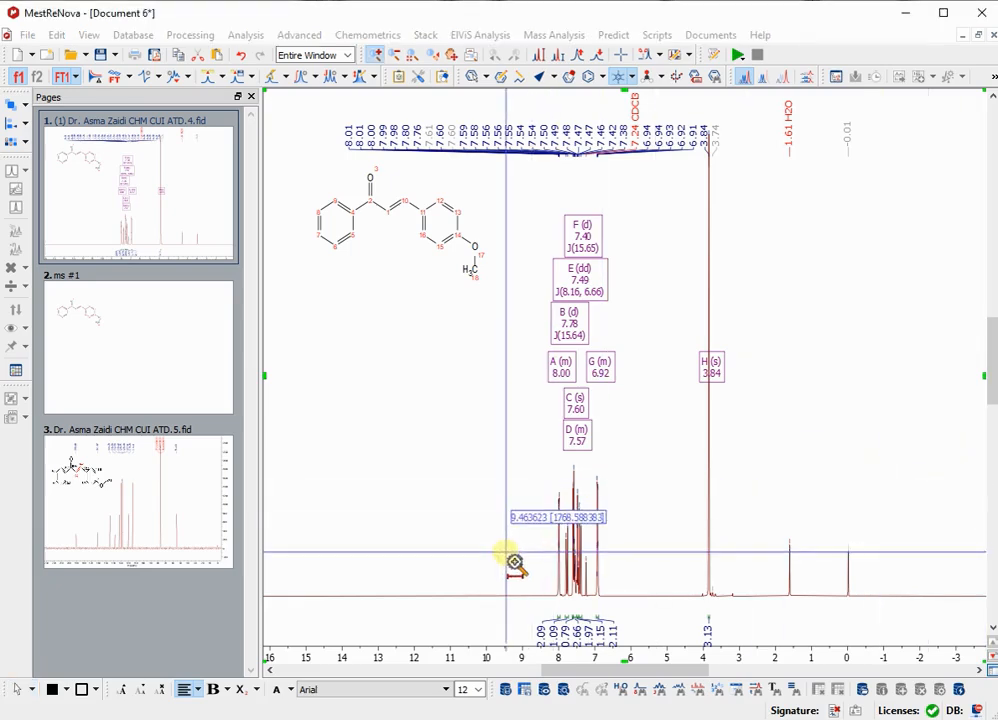
{"action": "left_click_drag", "start_coordinate": [507, 562], "coordinate": [876, 545]}
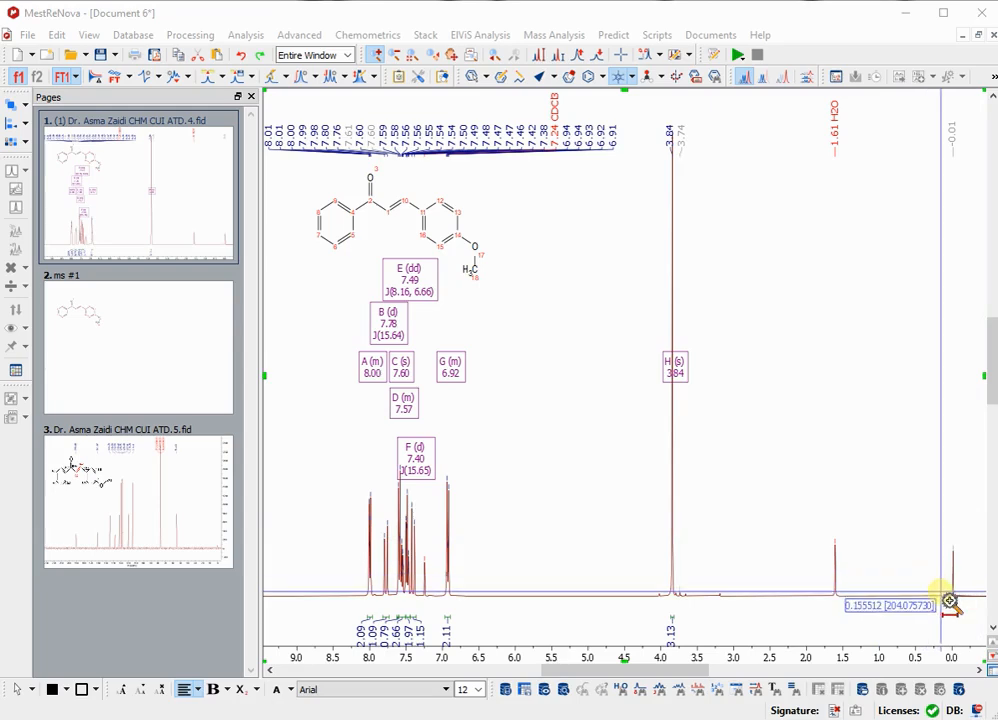
{"action": "left_click_drag", "start_coordinate": [941, 592], "coordinate": [977, 600]}
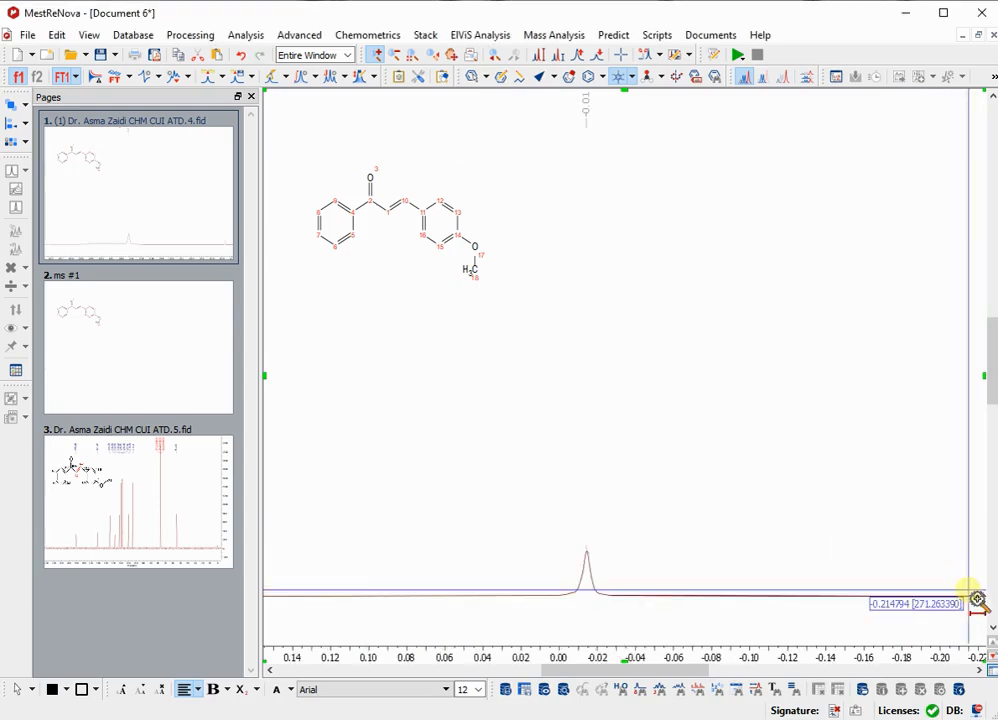
{"action": "key", "text": "ctrl+z"}
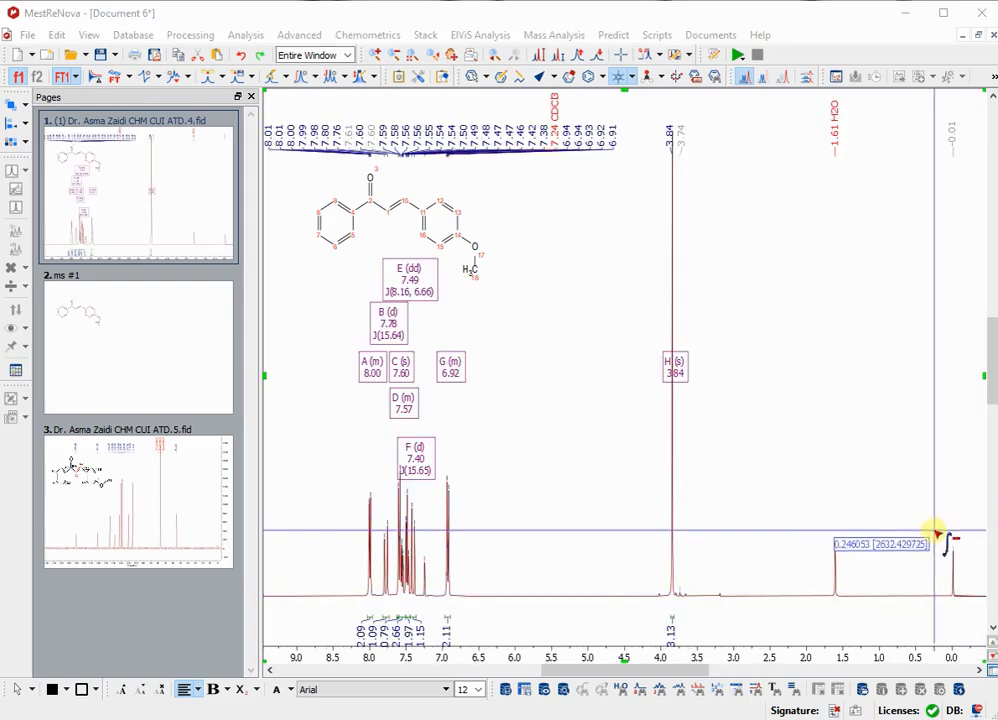
{"action": "left_click_drag", "start_coordinate": [932, 578], "coordinate": [967, 583]}
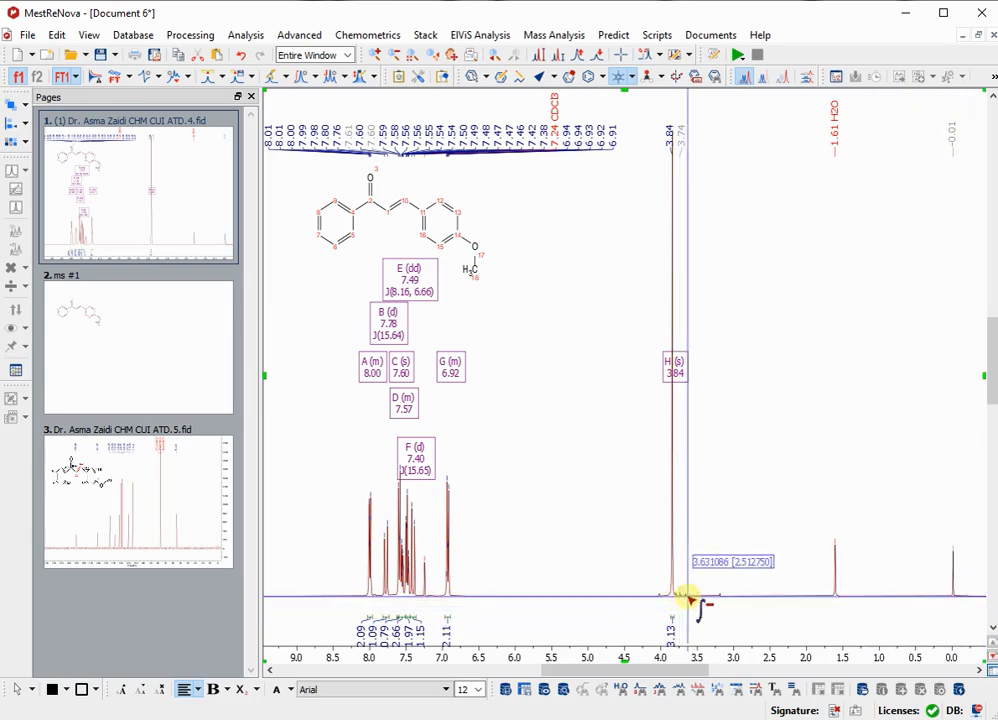
{"action": "left_click_drag", "start_coordinate": [687, 601], "coordinate": [663, 600]}
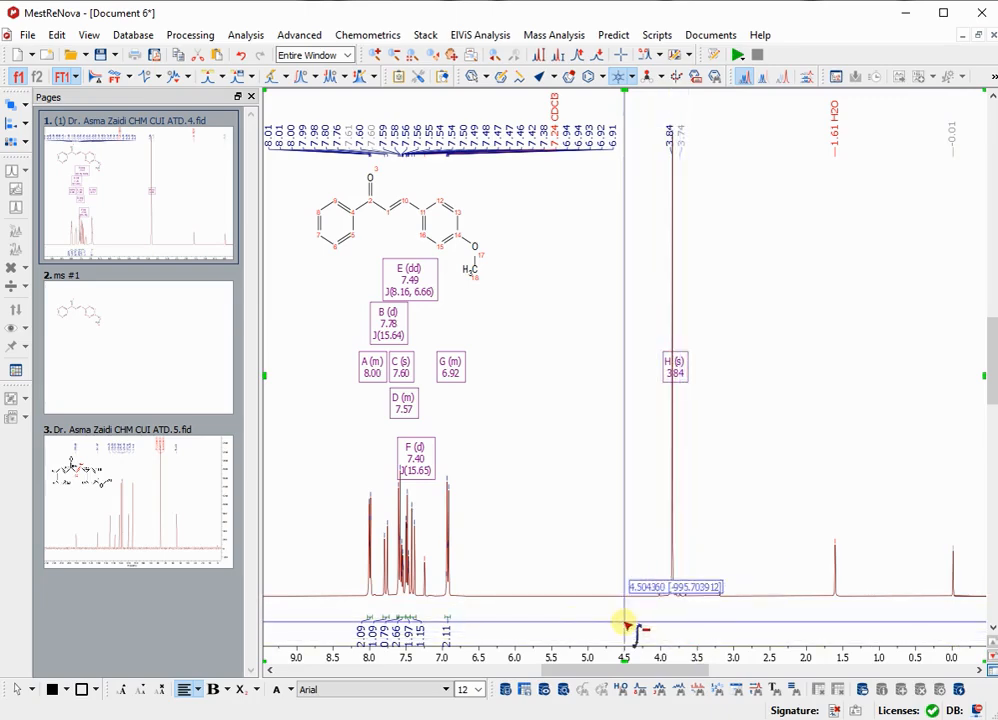
{"action": "left_click_drag", "start_coordinate": [472, 624], "coordinate": [327, 584]}
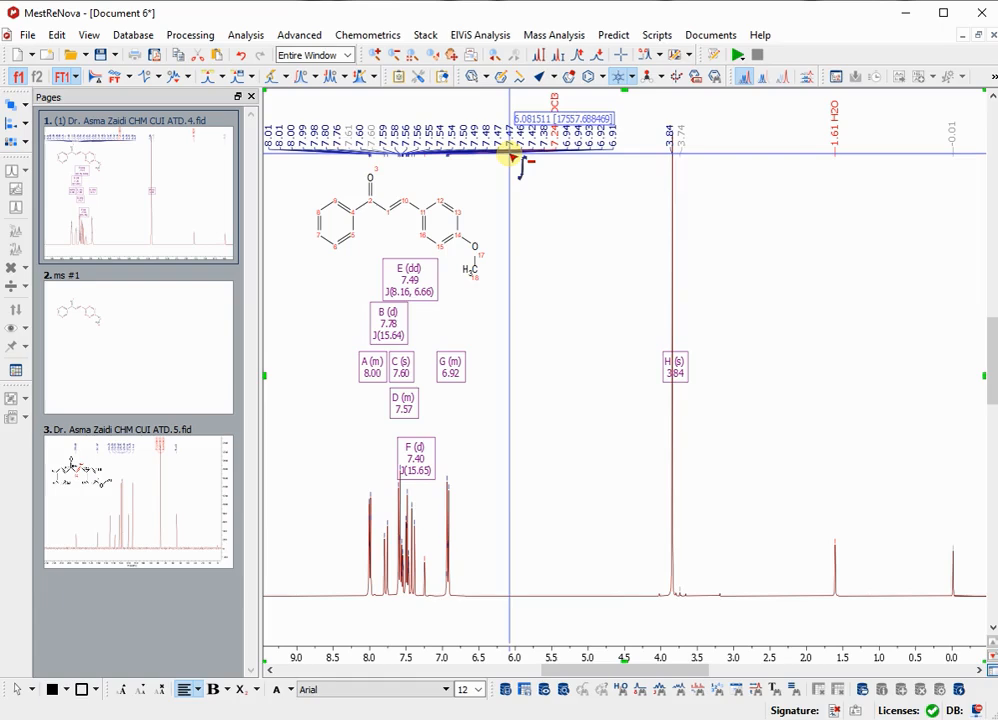
Delete the automatically picked peaks at 3.84, 3.74 and -0.01 ppm and those from 8.01 to 6.91 ppm, keeping the solvent labels.
{"action": "key", "text": "shift+k"}
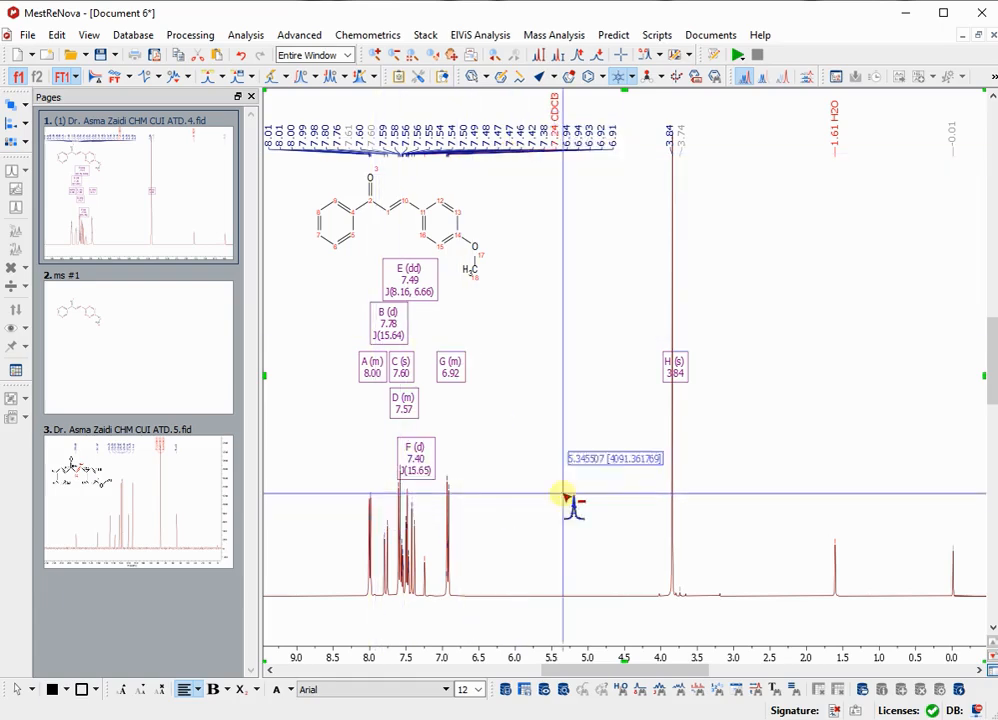
{"action": "left_click_drag", "start_coordinate": [646, 535], "coordinate": [720, 541]}
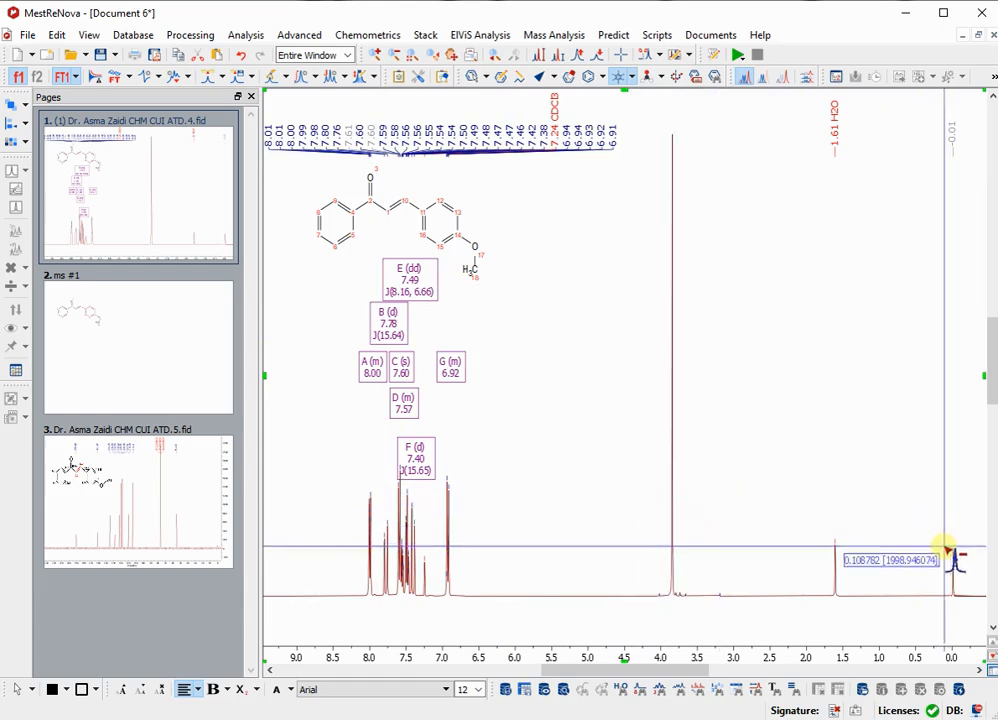
{"action": "left_click_drag", "start_coordinate": [944, 546], "coordinate": [969, 555]}
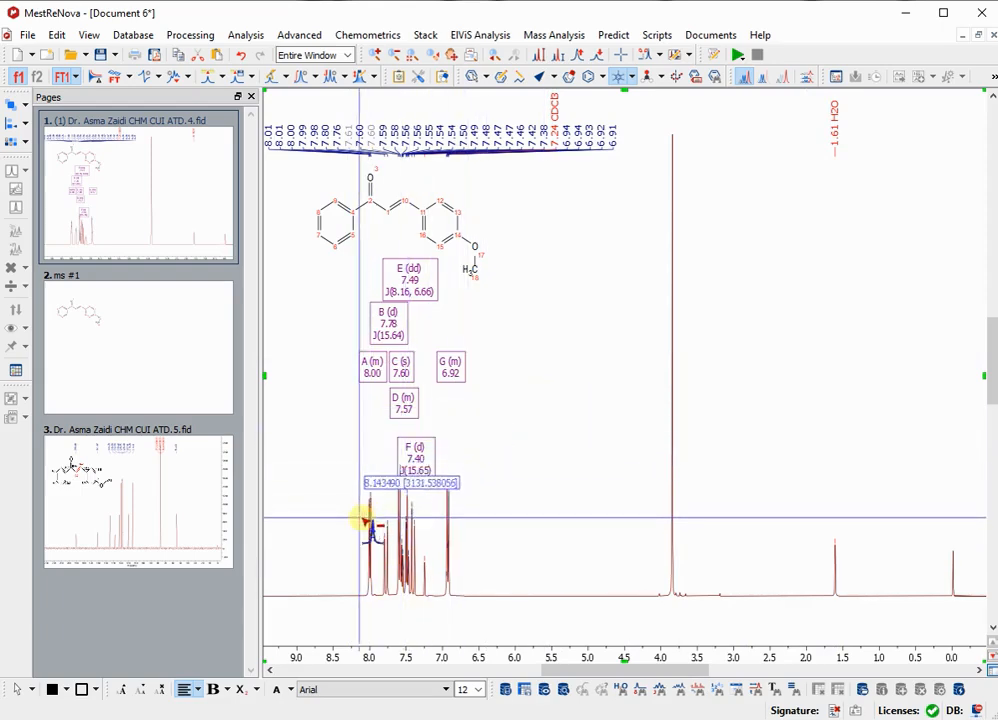
{"action": "left_click_drag", "start_coordinate": [352, 568], "coordinate": [437, 585]}
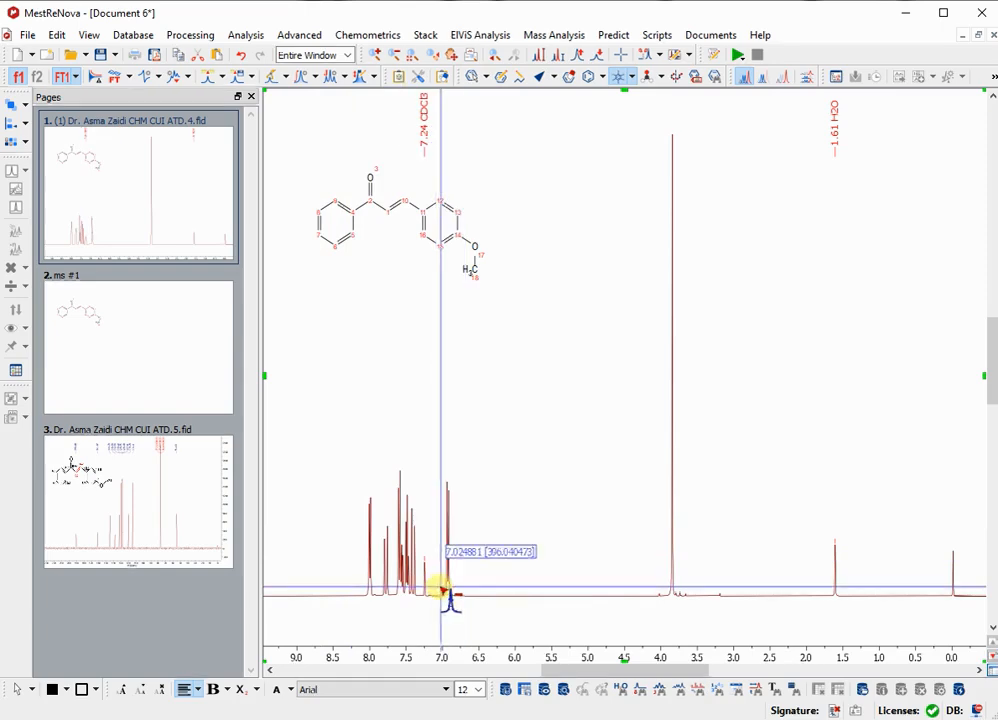
{"action": "key", "text": "Escape"}
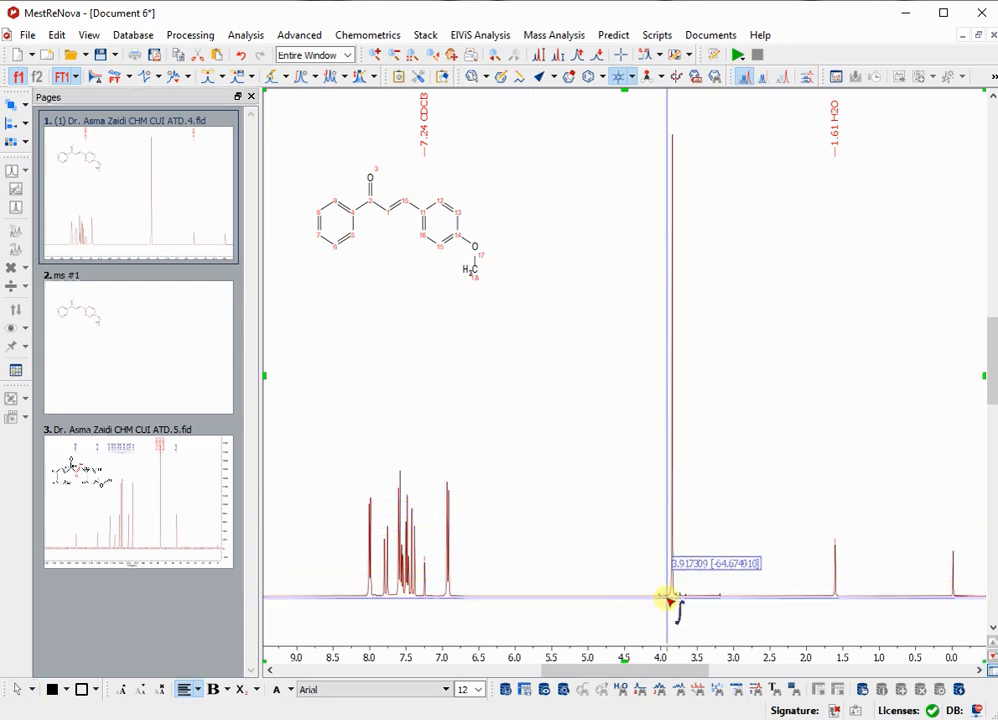
Integrate the 3.84 ppm methoxy singlet manually from about 3.92 to 3.76 ppm and set its normalized value to 3.00.
{"action": "left_click_drag", "start_coordinate": [667, 600], "coordinate": [683, 604]}
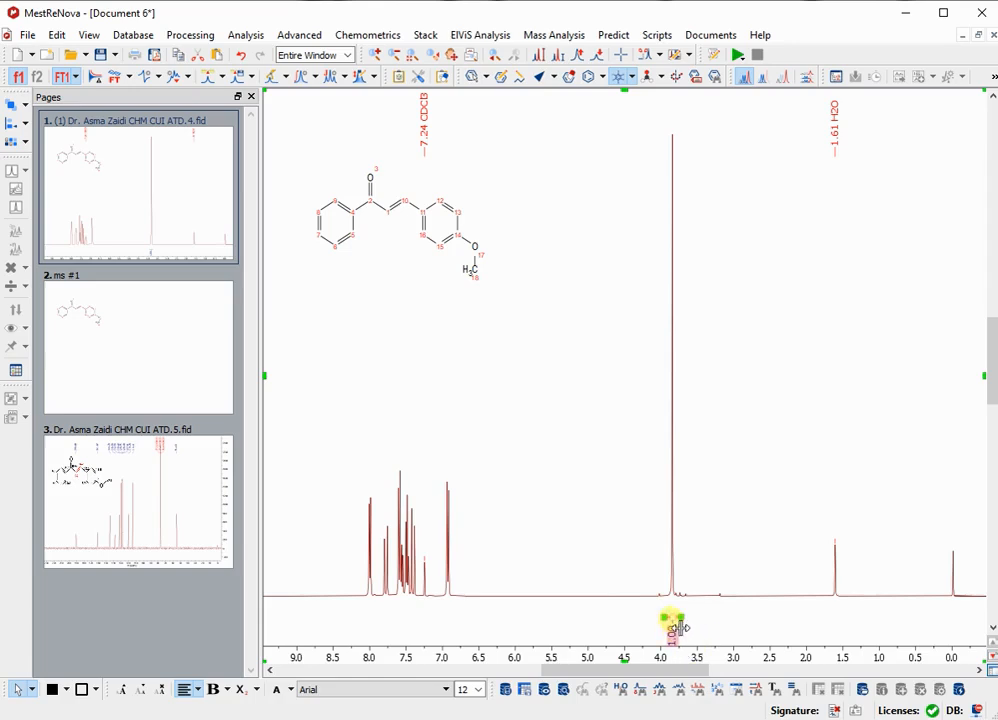
{"action": "right_click", "coordinate": [672, 624]}
{"action": "left_click", "coordinate": [690, 629]}
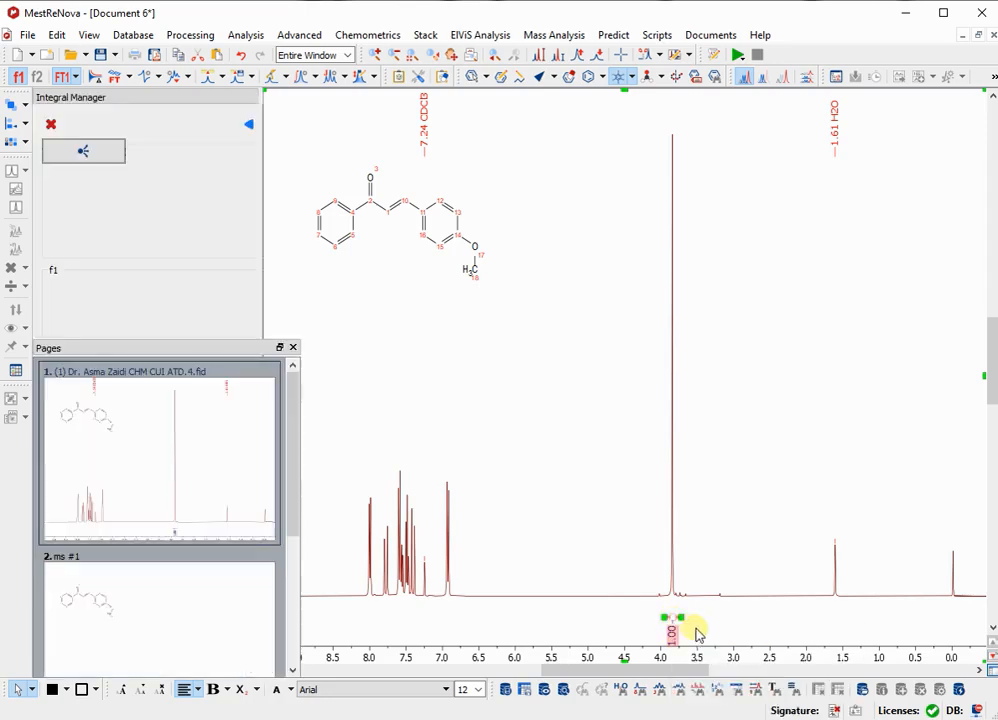
{"action": "left_click", "coordinate": [158, 217]}
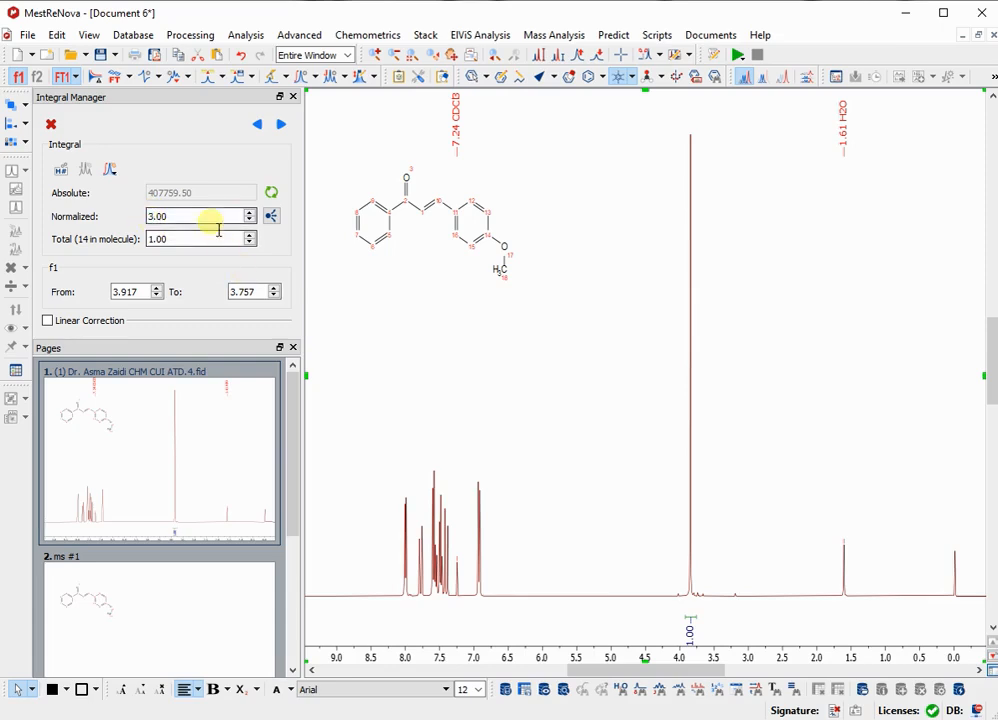
{"action": "key", "text": "BackSpace"}
{"action": "type", "text": "3"}
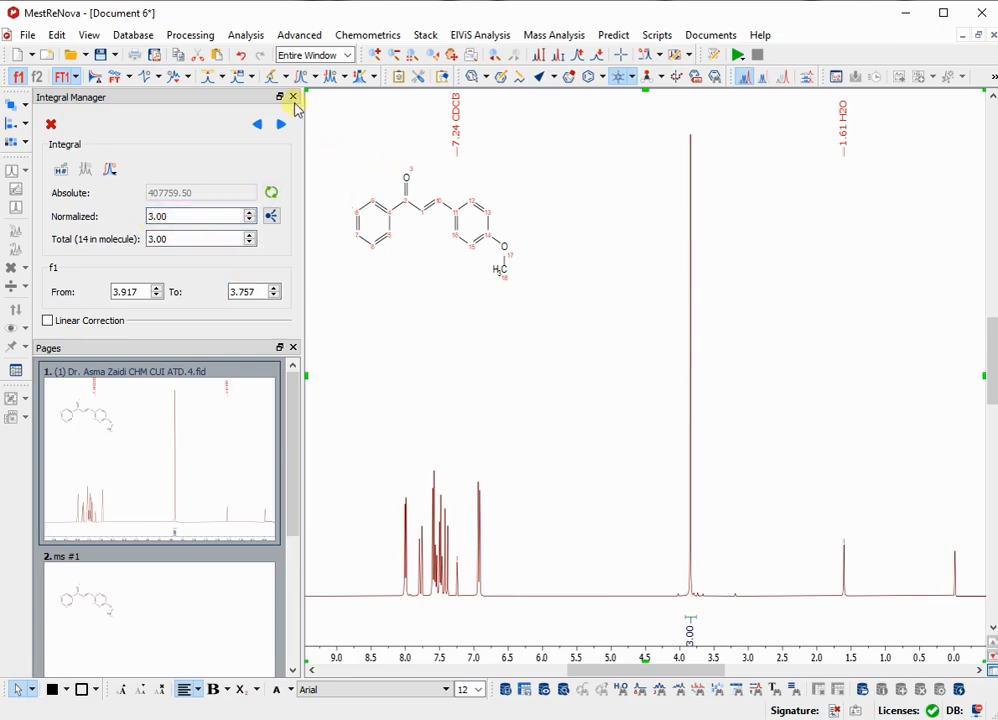
{"action": "left_click", "coordinate": [293, 97]}
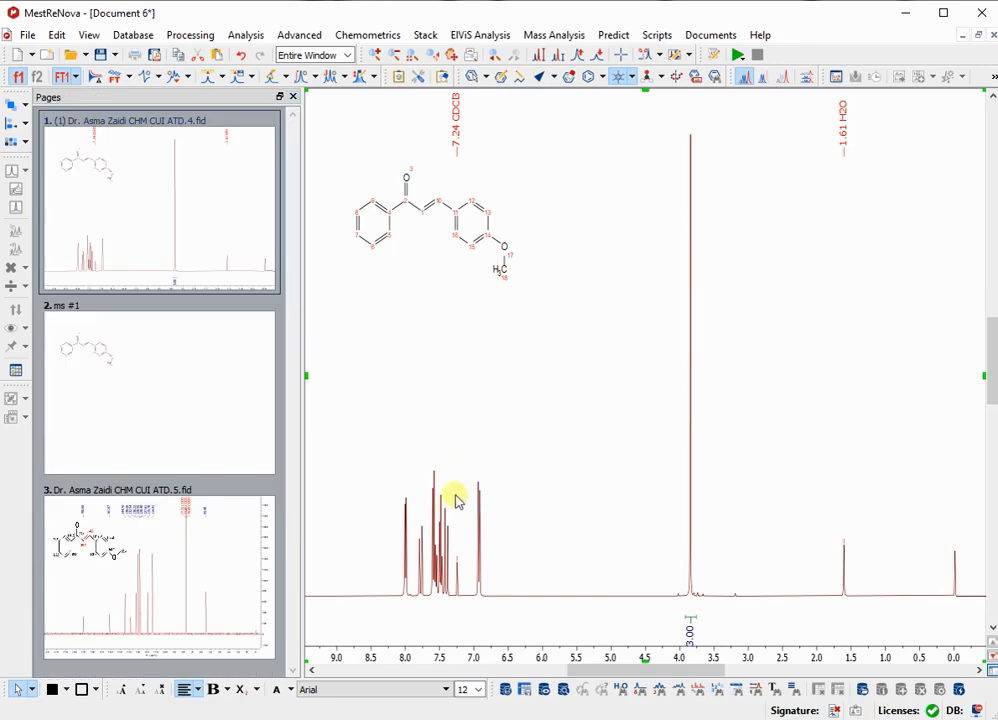
Integrate the signals near 8.00, 7.78, 7.58, 7.49, 7.40 and 6.92 ppm separately, and widen the 8.00 ppm integral range.
{"action": "key", "text": "z"}
{"action": "left_click_drag", "start_coordinate": [384, 560], "coordinate": [940, 576]}
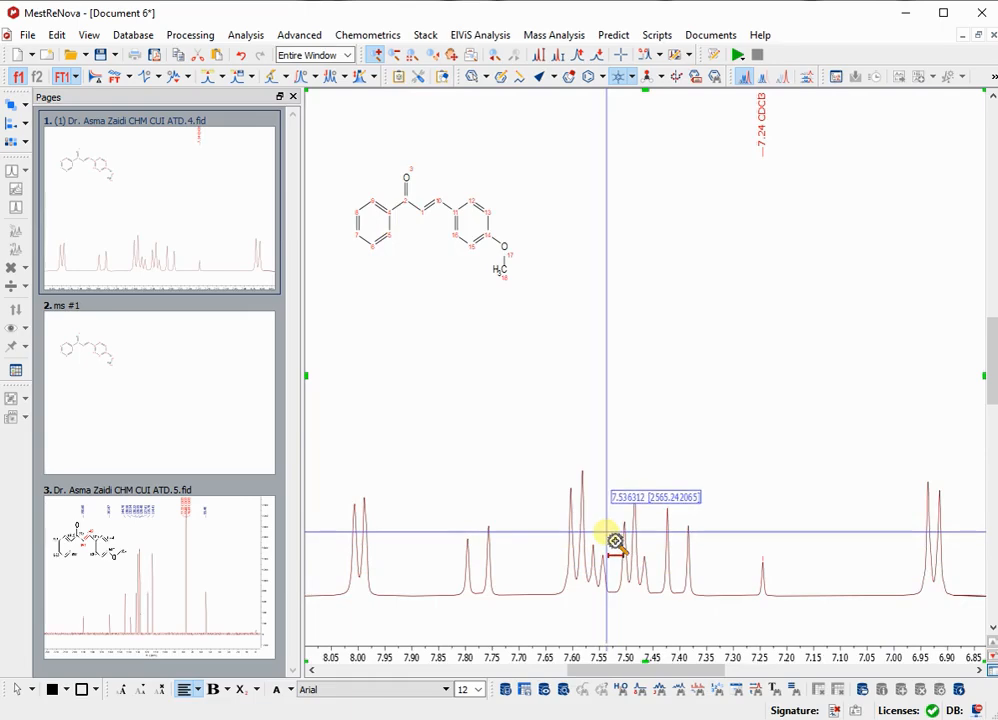
{"action": "key", "text": "i"}
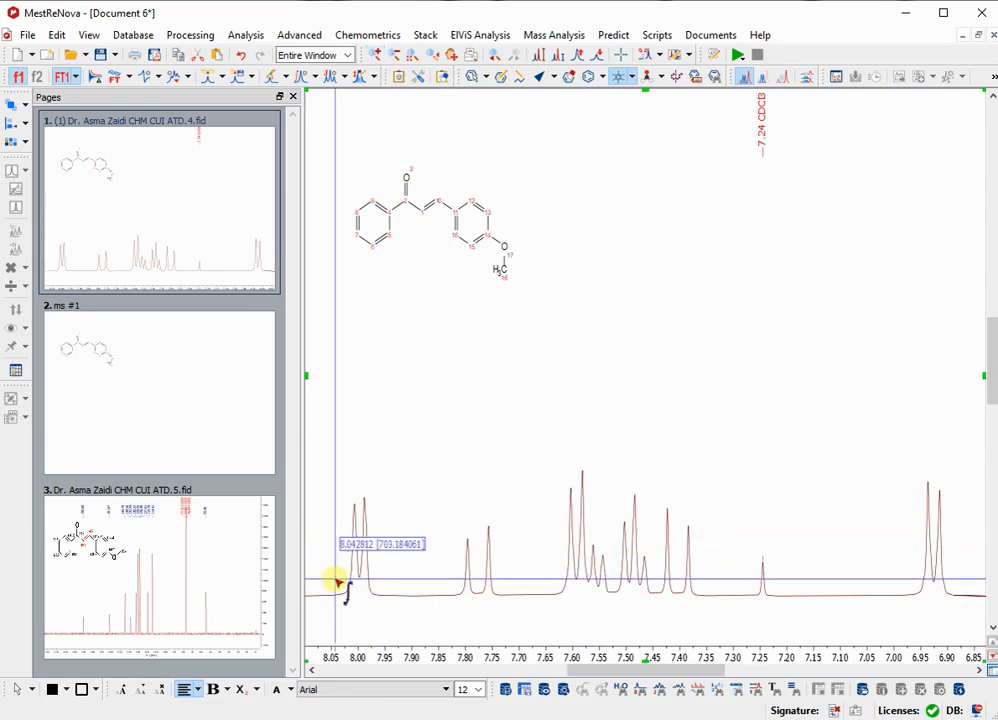
{"action": "left_click_drag", "start_coordinate": [343, 583], "coordinate": [381, 591]}
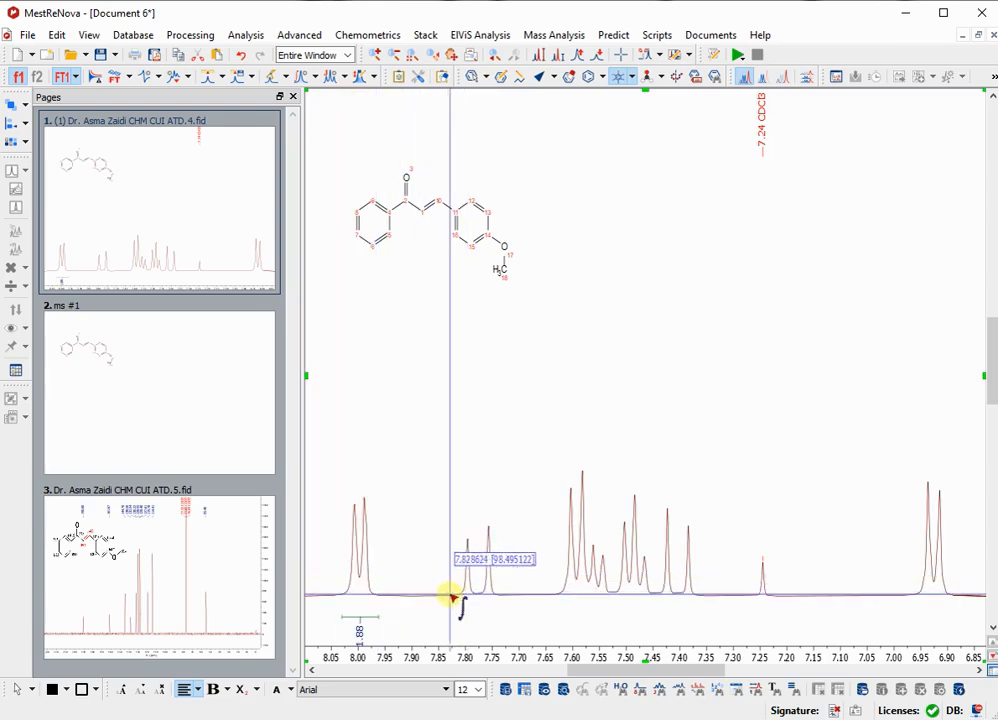
{"action": "left_click_drag", "start_coordinate": [452, 598], "coordinate": [505, 600]}
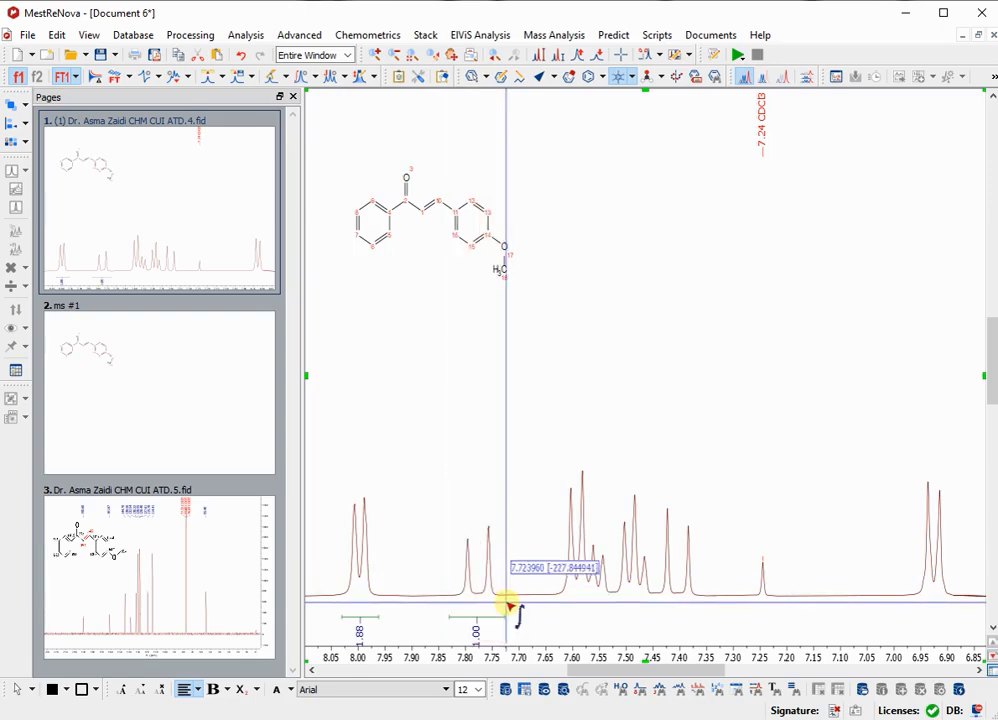
{"action": "left_click_drag", "start_coordinate": [915, 597], "coordinate": [958, 601]}
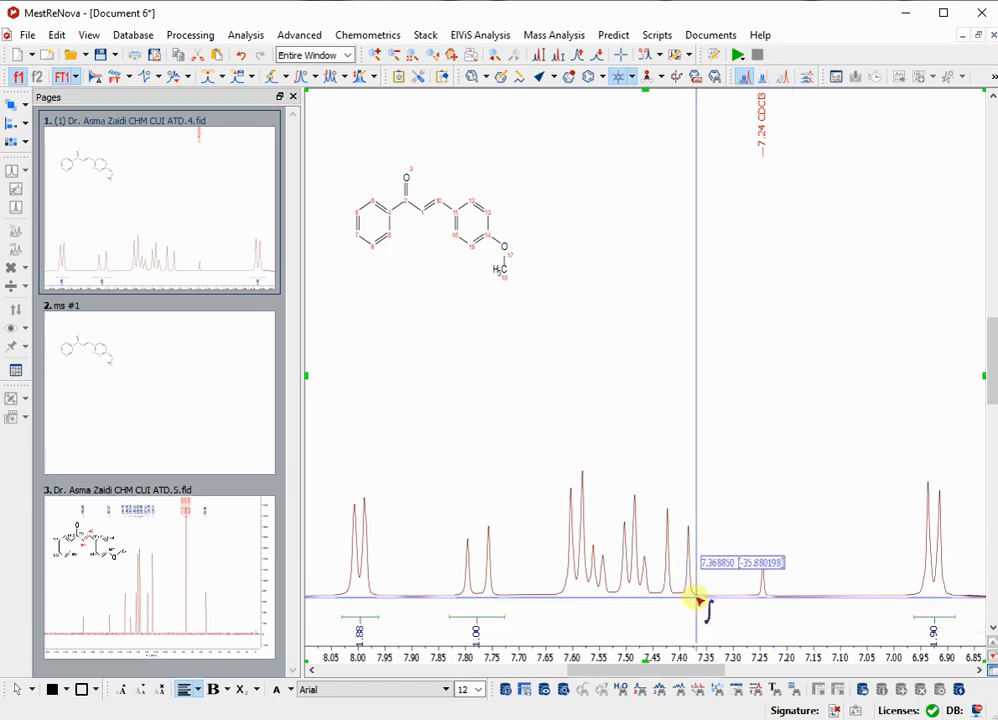
{"action": "left_click_drag", "start_coordinate": [697, 597], "coordinate": [648, 610]}
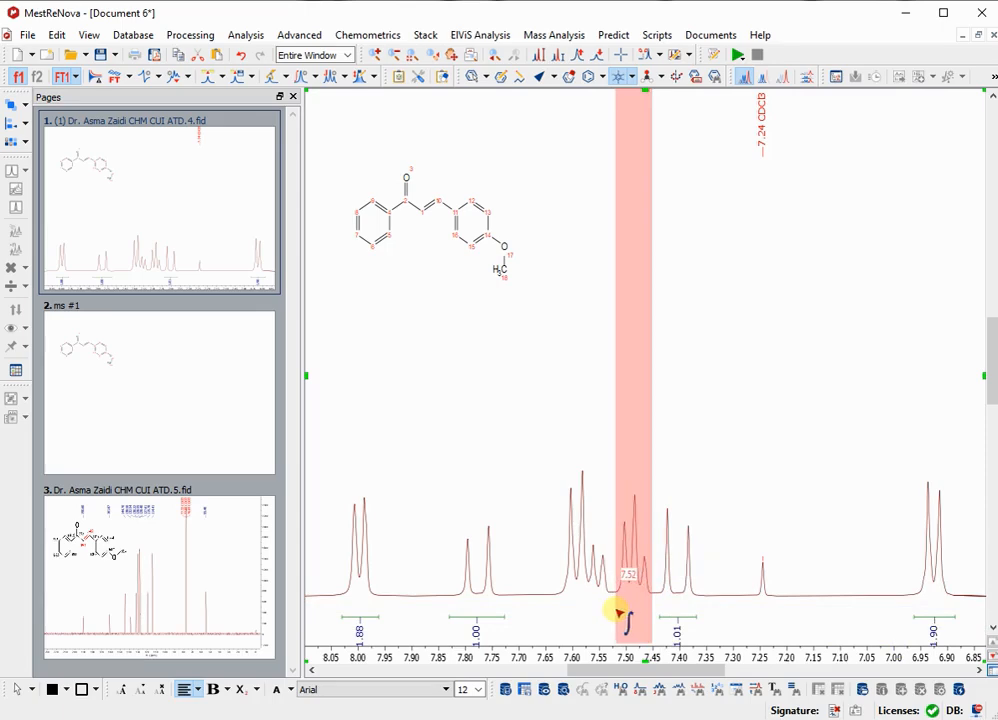
{"action": "left_click_drag", "start_coordinate": [557, 615], "coordinate": [611, 611]}
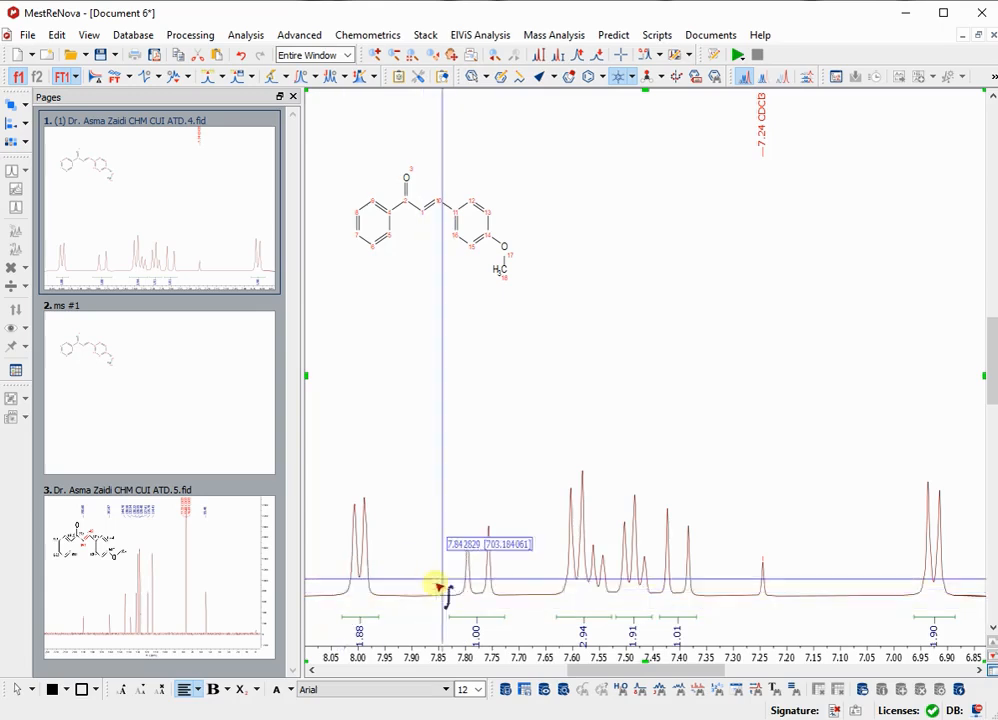
{"action": "key", "text": "Escape"}
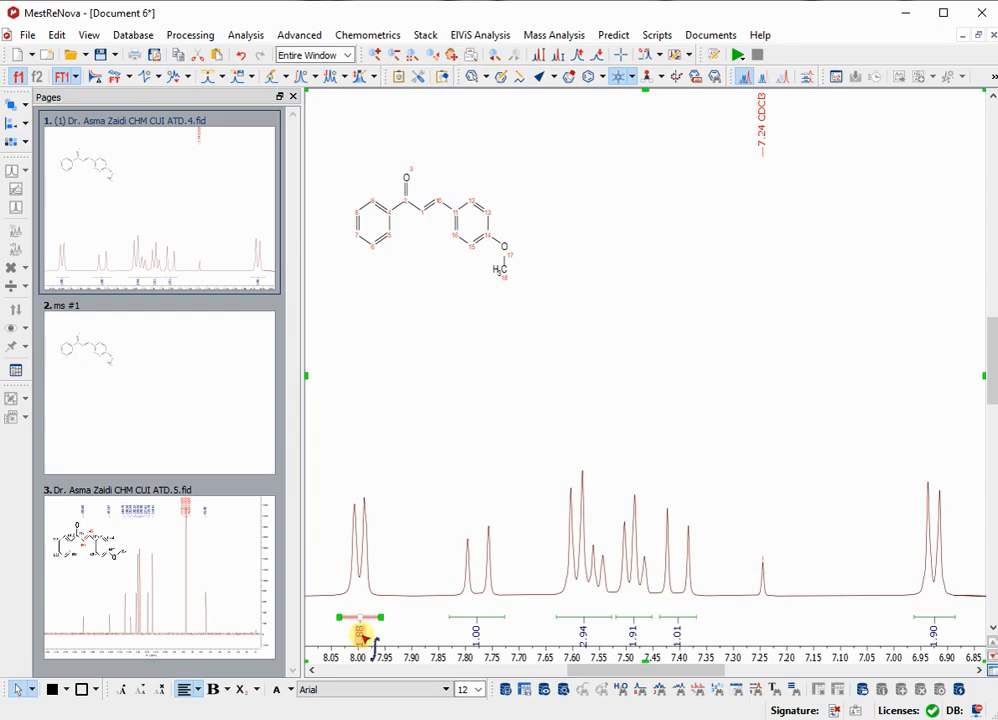
{"action": "left_click_drag", "start_coordinate": [345, 619], "coordinate": [336, 620]}
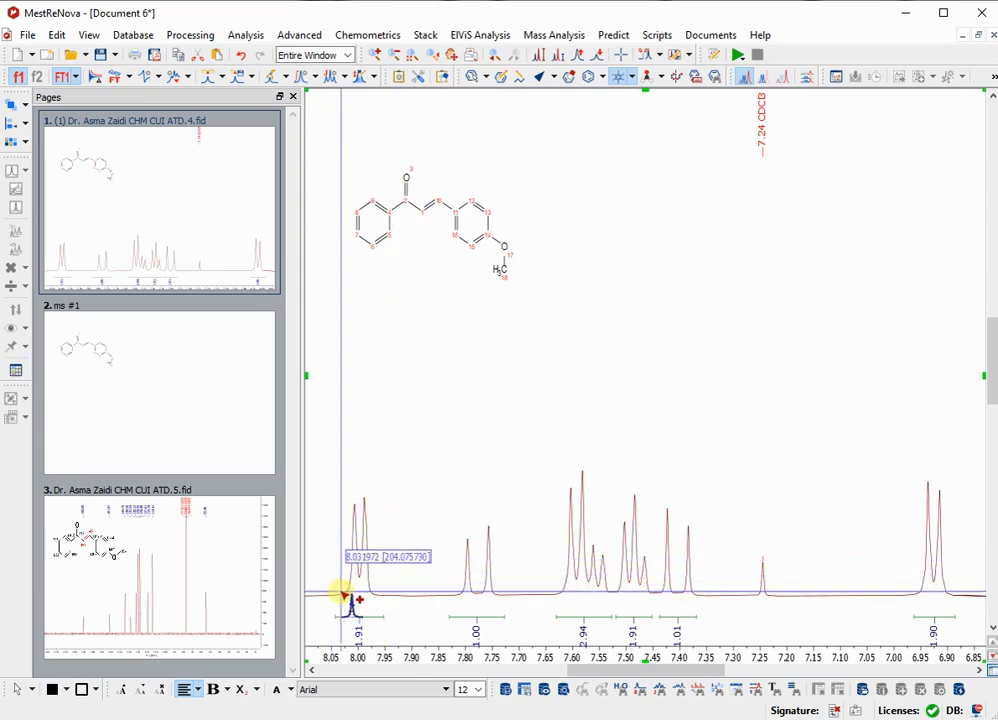
Pick the peaks of the signals near 8.00 and 7.78 ppm, from 7.61 to 7.38 ppm, and near 6.92 ppm, skipping the CDCl3 peak.
{"action": "left_click_drag", "start_coordinate": [341, 595], "coordinate": [378, 599]}
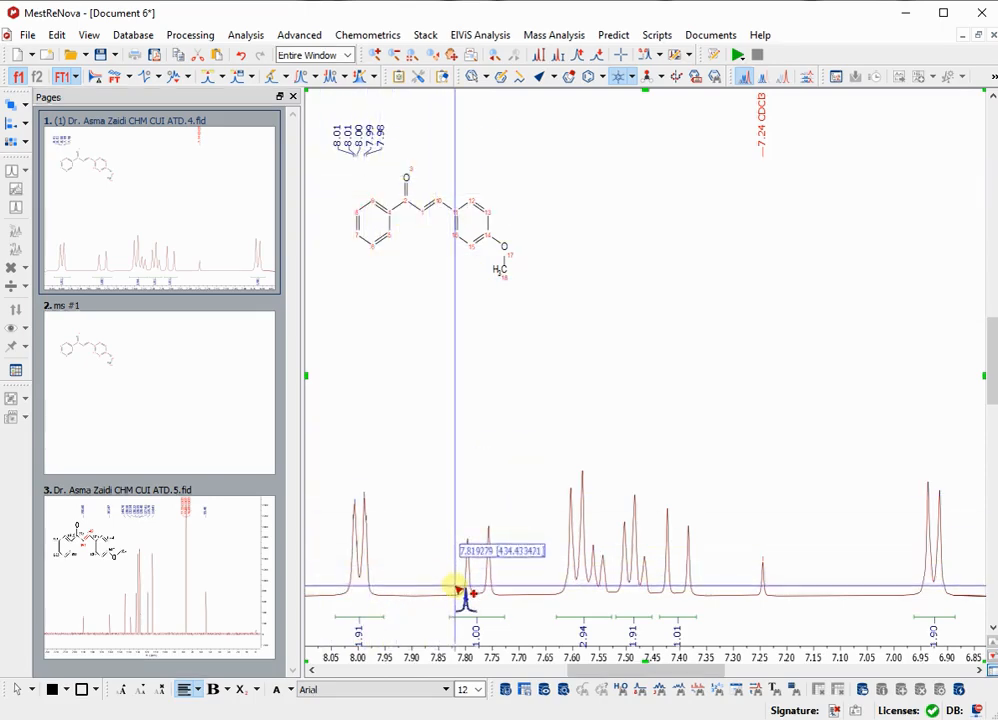
{"action": "left_click_drag", "start_coordinate": [455, 592], "coordinate": [499, 594]}
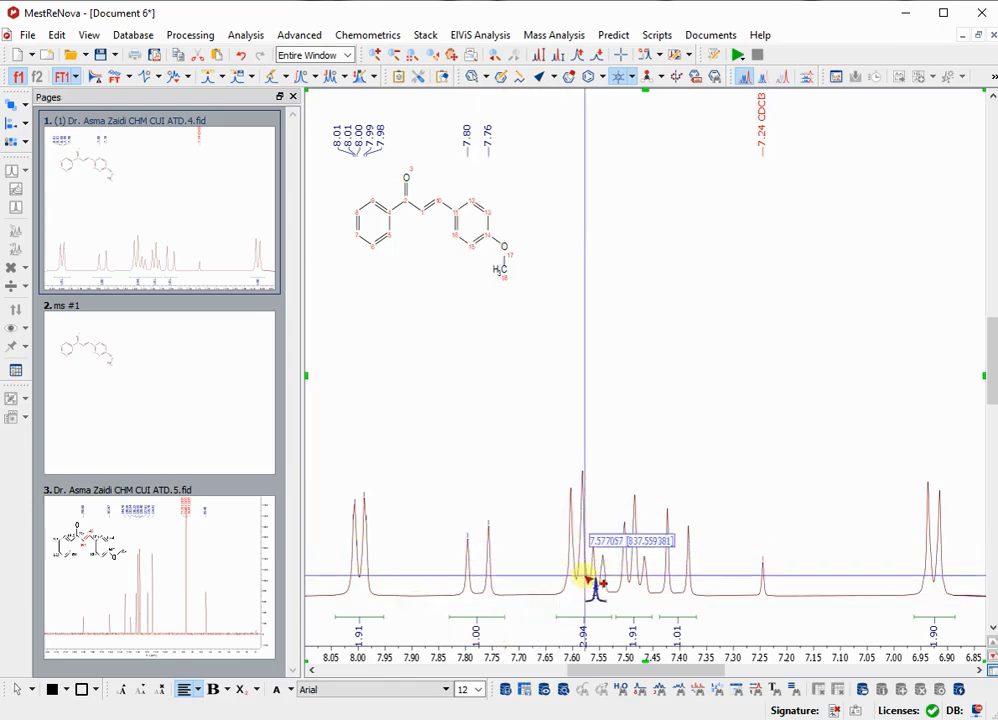
{"action": "left_click_drag", "start_coordinate": [561, 617], "coordinate": [699, 613]}
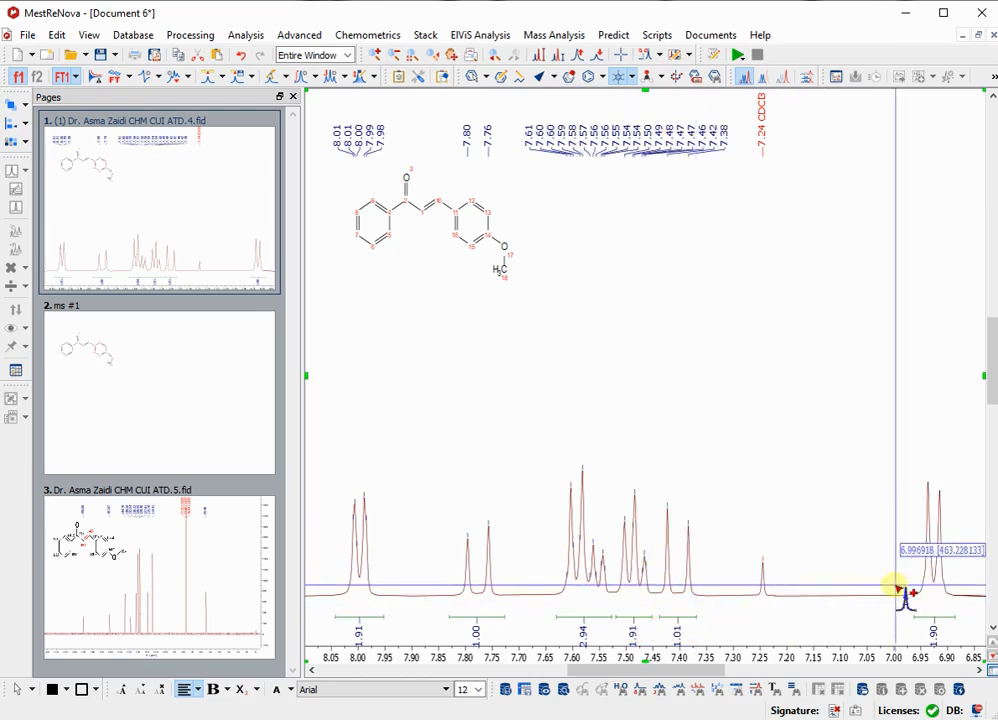
{"action": "left_click_drag", "start_coordinate": [920, 605], "coordinate": [948, 608]}
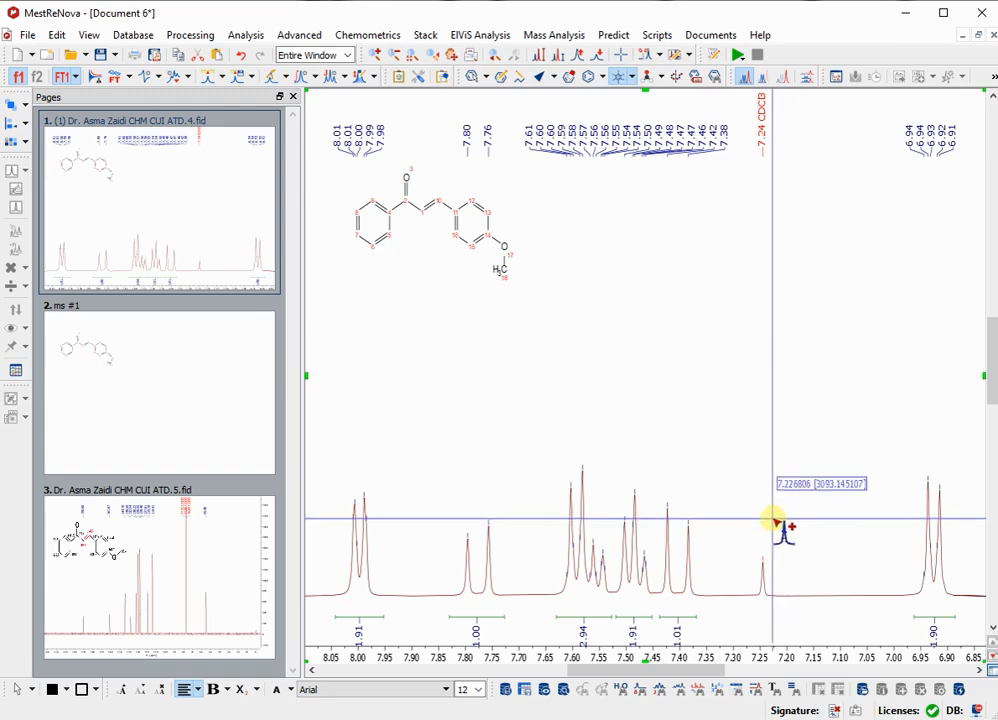
Pick the 3.84 ppm methoxy singlet as a peak.
{"action": "key", "text": "f"}
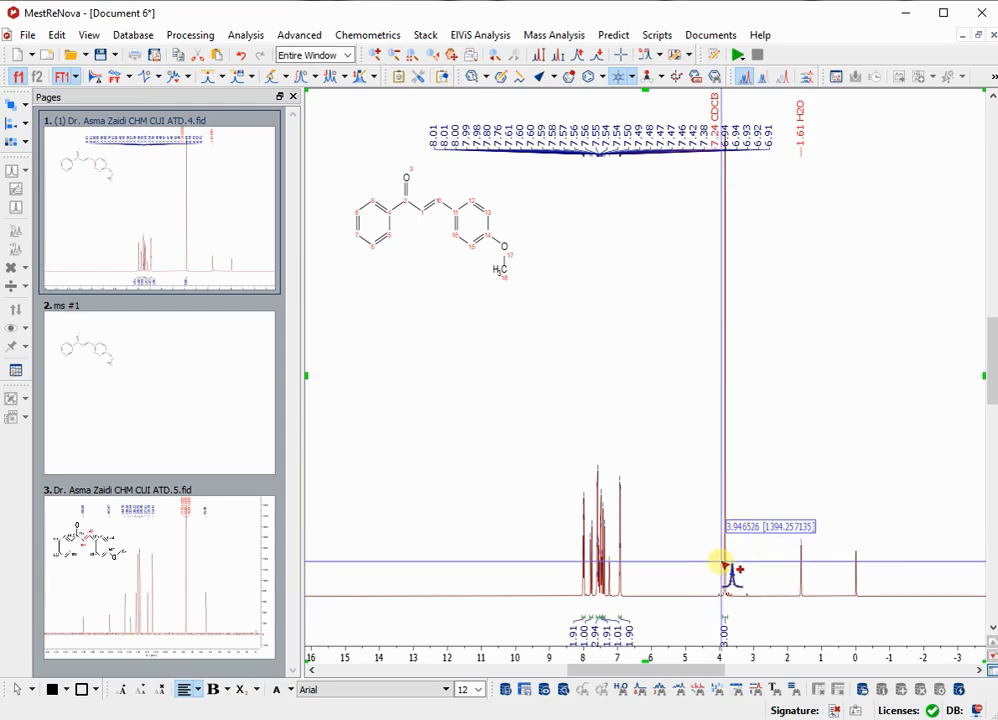
{"action": "left_click_drag", "start_coordinate": [721, 562], "coordinate": [722, 562]}
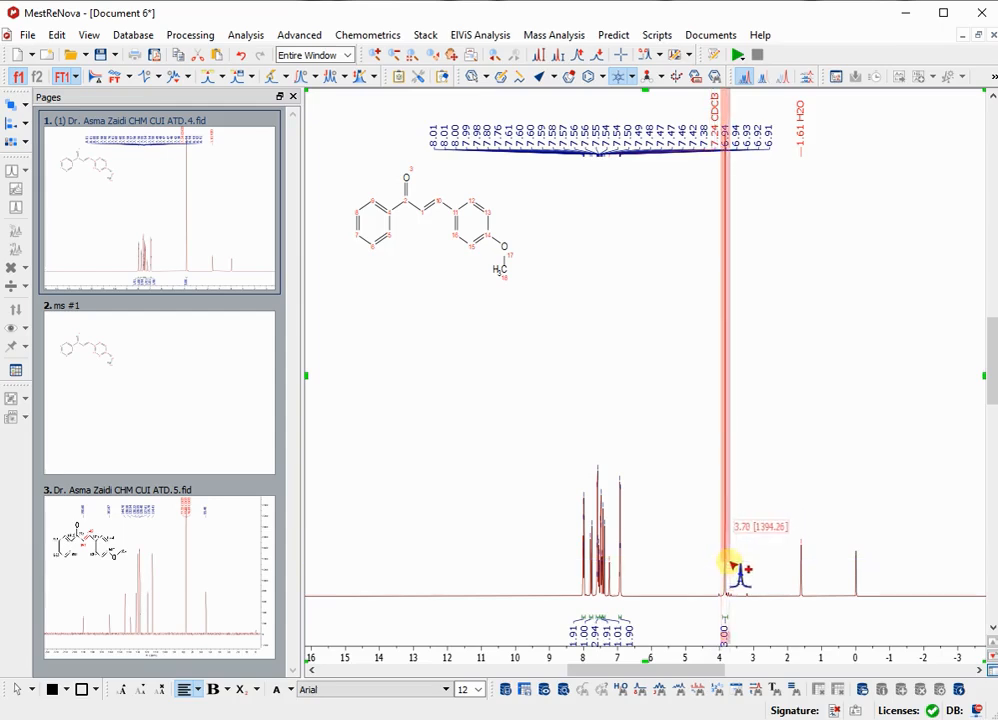
{"action": "left_click_drag", "start_coordinate": [729, 564], "coordinate": [733, 566]}
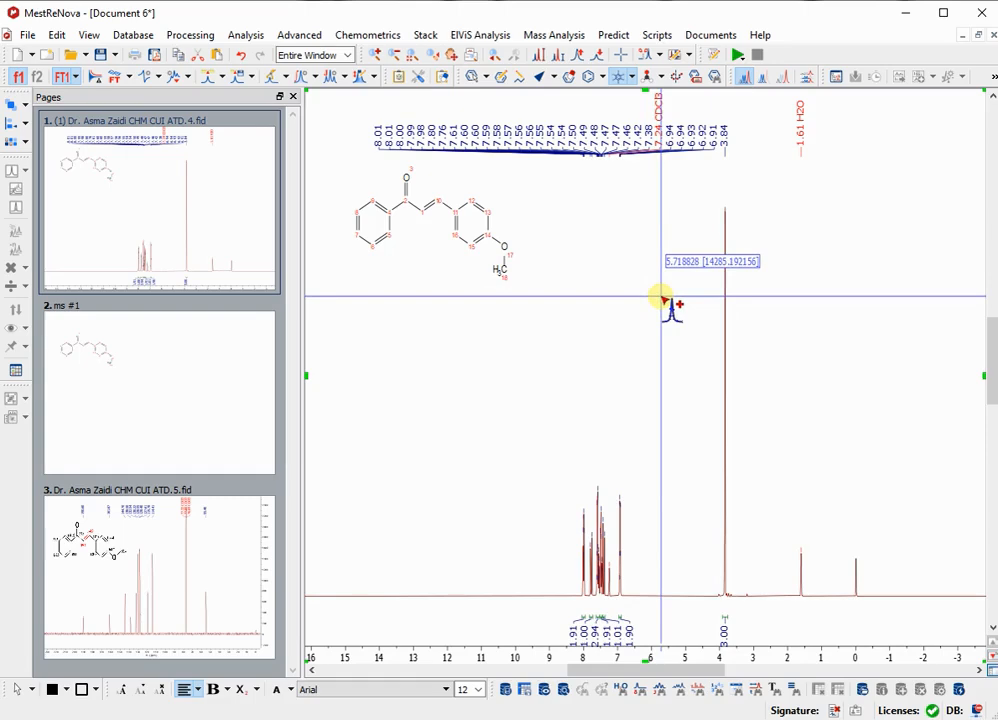
Examine the 3.84 ppm methoxy singlet up close for redundant peak picks.
{"action": "key", "text": "z"}
{"action": "left_click_drag", "start_coordinate": [566, 552], "coordinate": [880, 563]}
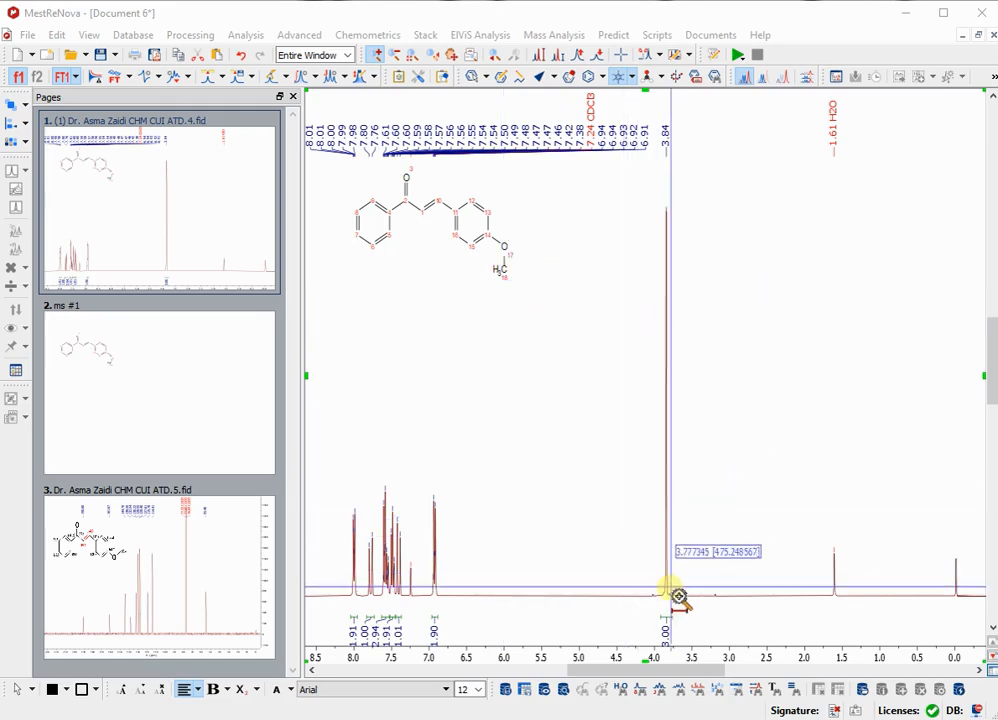
{"action": "left_click_drag", "start_coordinate": [683, 595], "coordinate": [654, 596]}
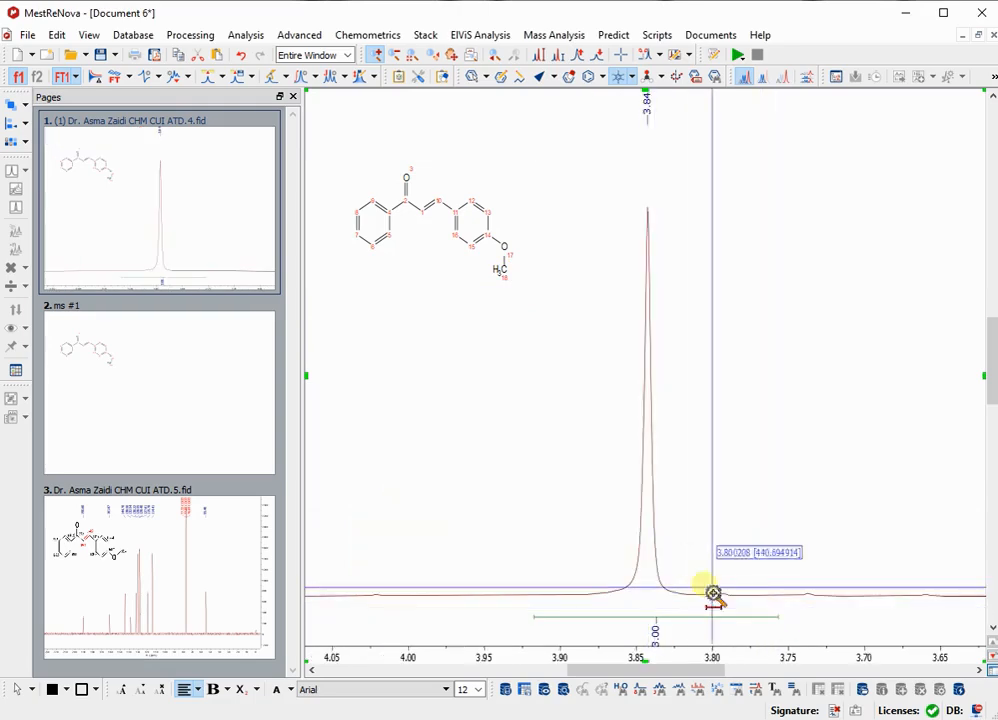
{"action": "left_click_drag", "start_coordinate": [597, 430], "coordinate": [720, 506]}
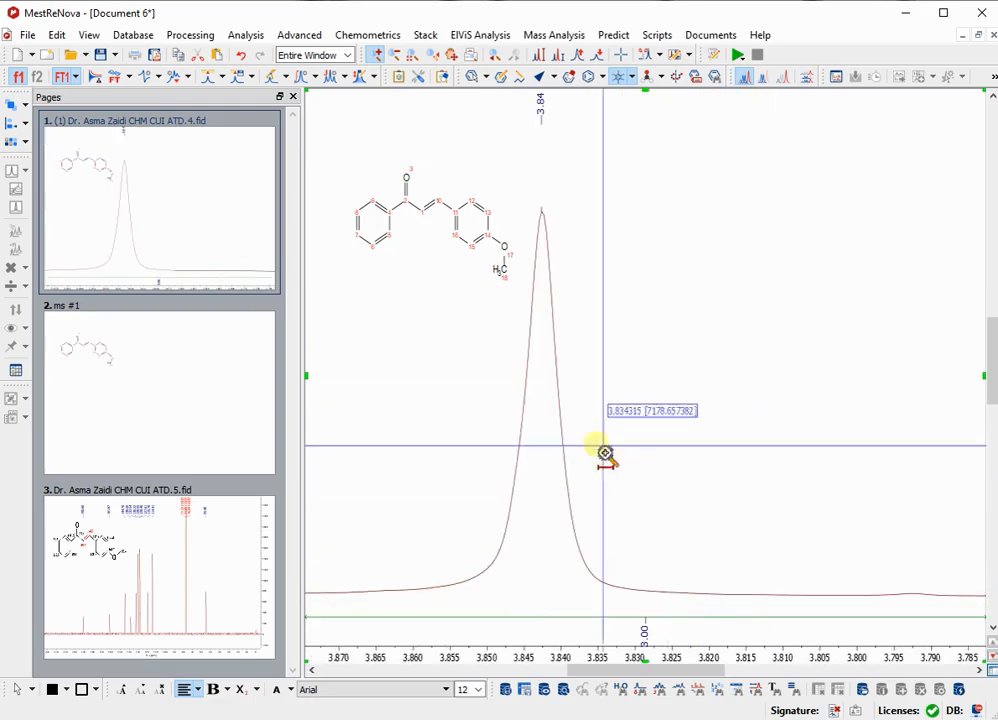
{"action": "double_click", "coordinate": [523, 481]}
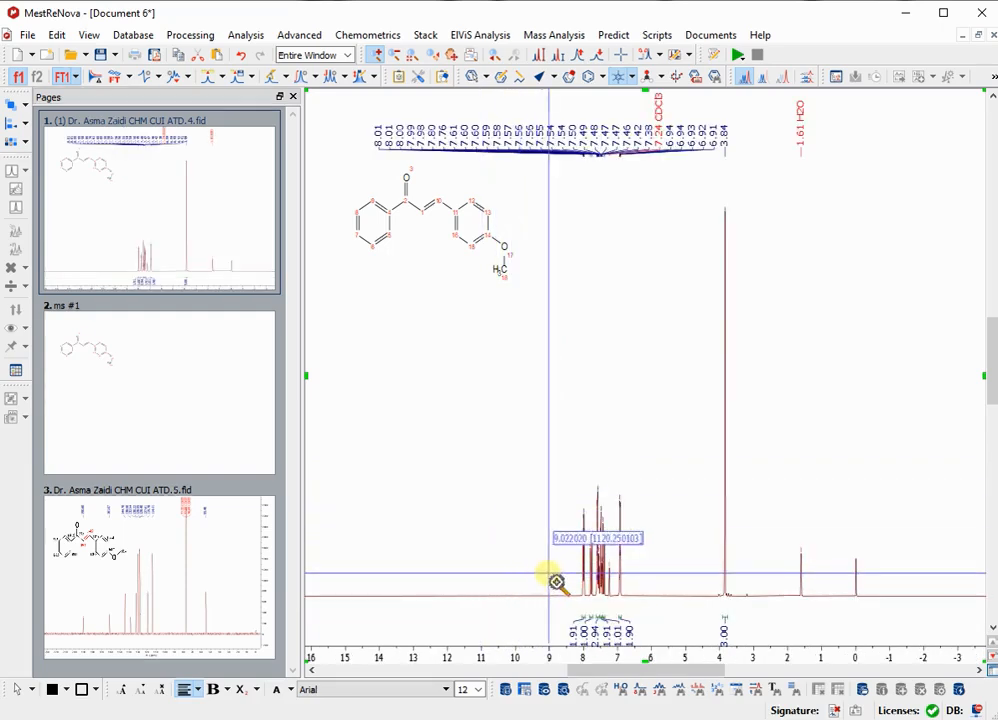
Delete the redundant downfield shoulder peak near 6.945 ppm from the 6.92 ppm signal.
{"action": "key", "text": "Escape"}
{"action": "key", "text": "z"}
{"action": "left_click_drag", "start_coordinate": [562, 584], "coordinate": [650, 588]}
{"action": "left_click_drag", "start_coordinate": [430, 585], "coordinate": [803, 586]}
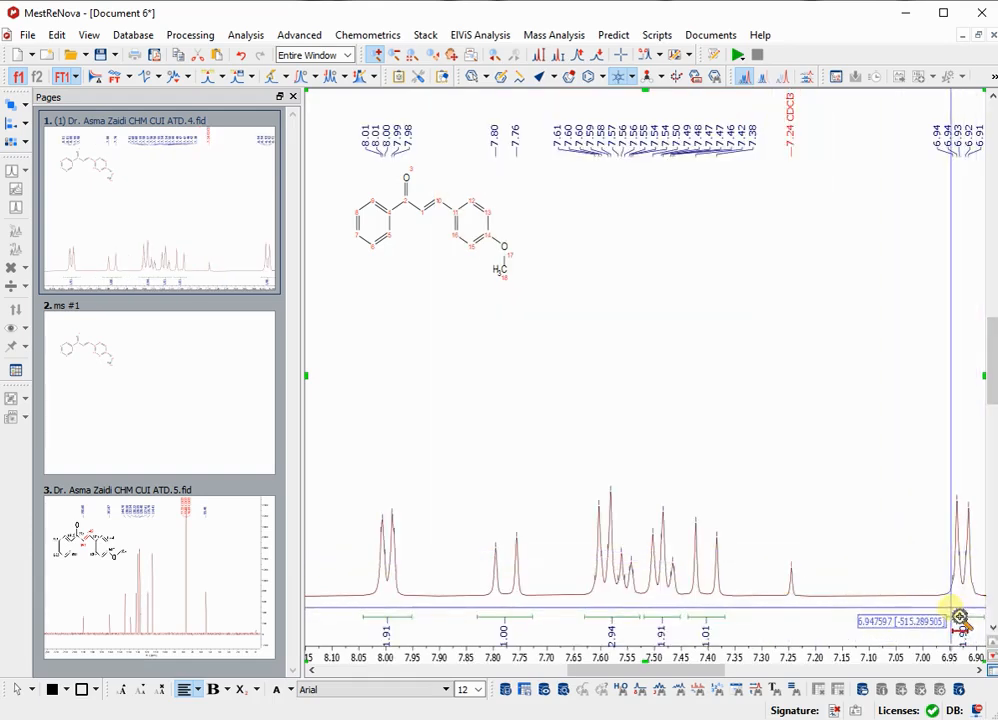
{"action": "left_click_drag", "start_coordinate": [925, 605], "coordinate": [985, 612]}
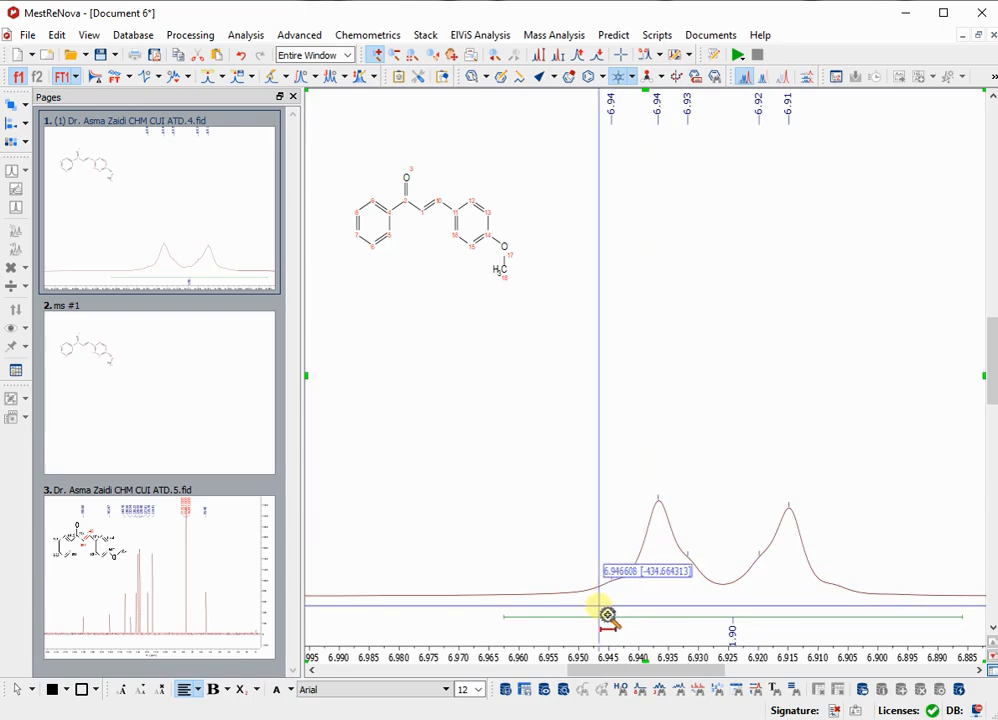
{"action": "left_click_drag", "start_coordinate": [627, 590], "coordinate": [594, 594]}
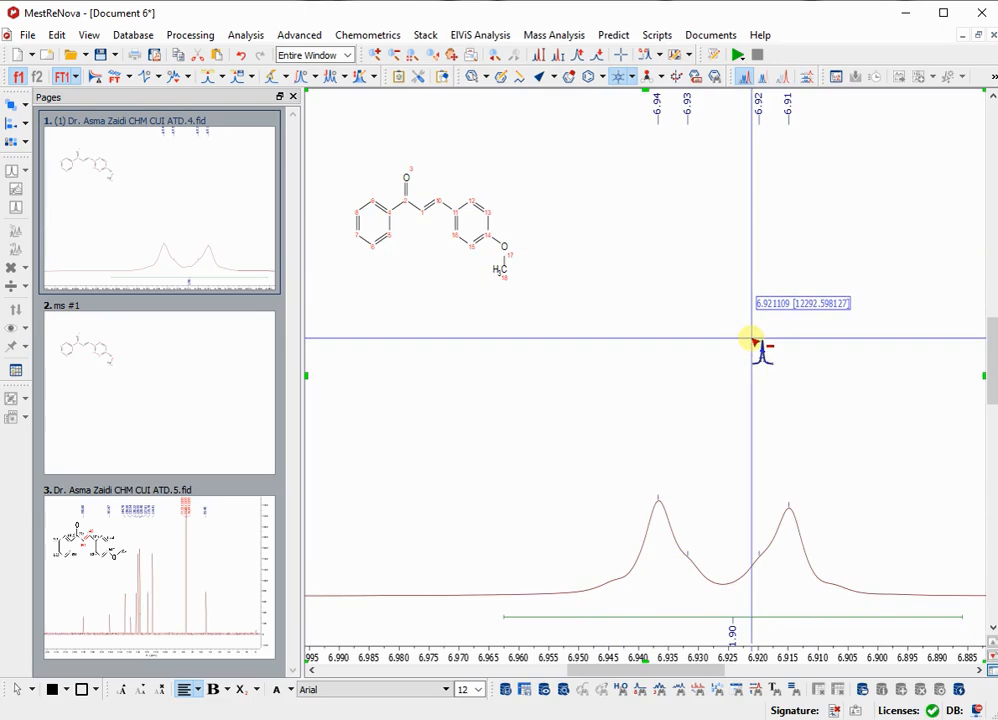
Delete the redundant 8.00 ppm shoulder peak from the signal between 8.01 and 7.98 ppm.
{"action": "key", "text": "f"}
{"action": "key", "text": "z"}
{"action": "left_click_drag", "start_coordinate": [555, 542], "coordinate": [632, 547]}
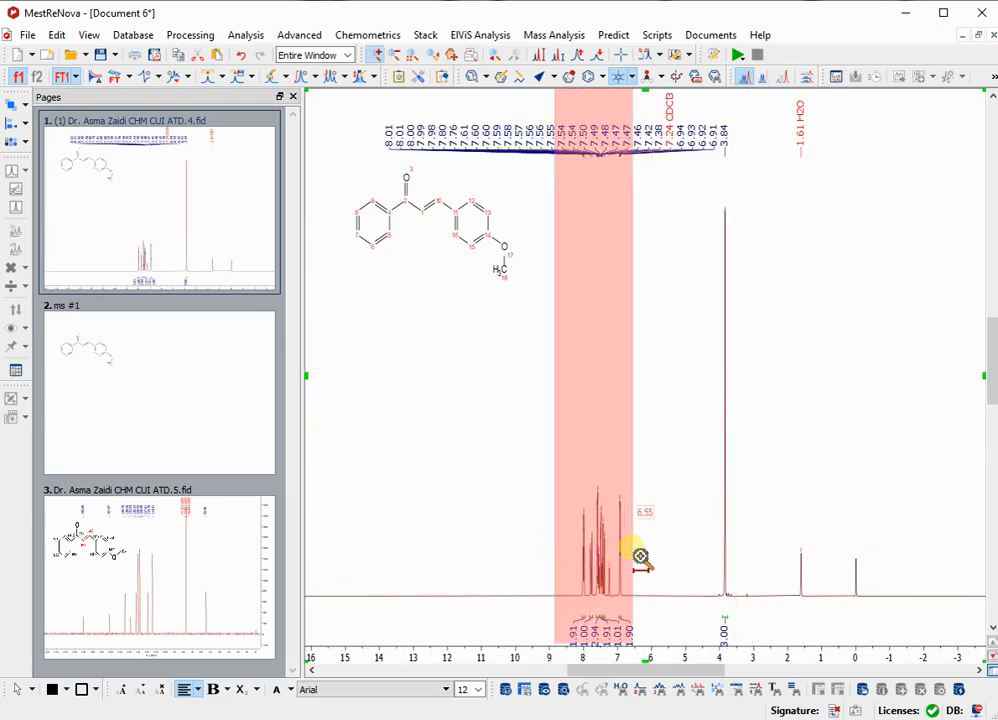
{"action": "left_click_drag", "start_coordinate": [512, 580], "coordinate": [754, 596]}
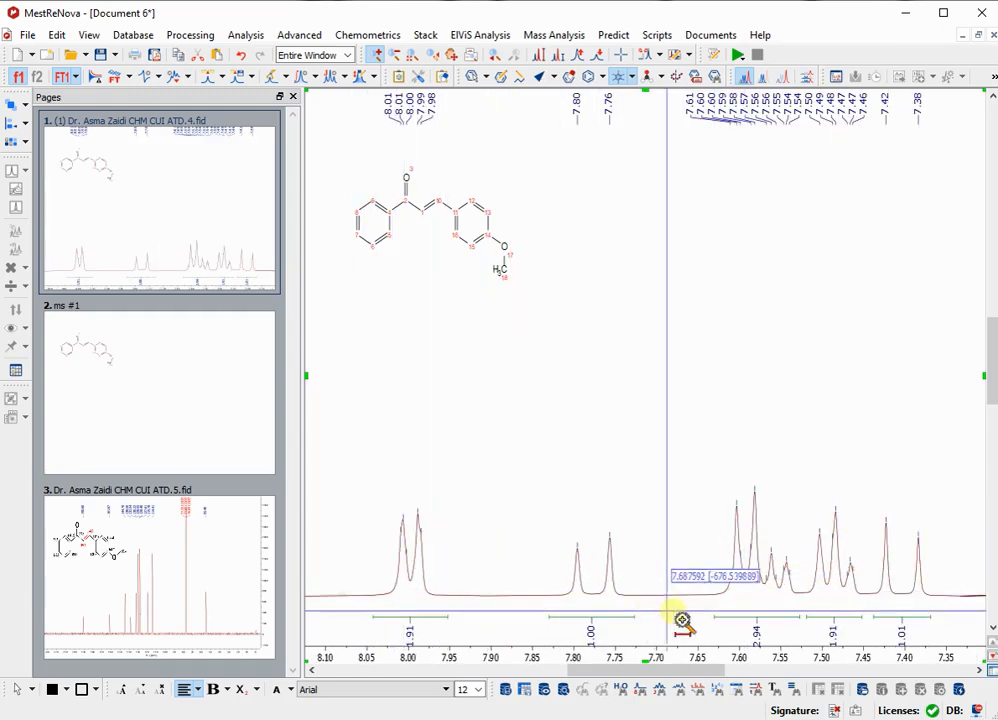
{"action": "left_click_drag", "start_coordinate": [374, 618], "coordinate": [468, 618]}
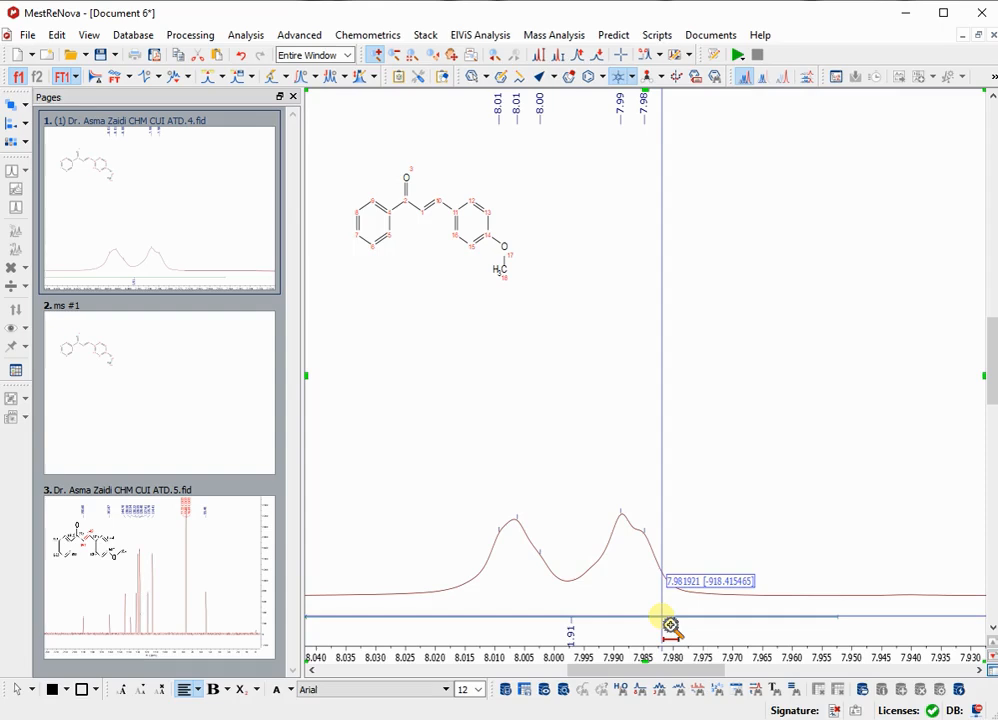
{"action": "left_click_drag", "start_coordinate": [530, 606], "coordinate": [552, 607]}
Delete the redundant shoulder peaks at 7.61, 7.57 and 7.49 ppm and the more downfield of the two 7.47 ppm peaks.
{"action": "key", "text": "f"}
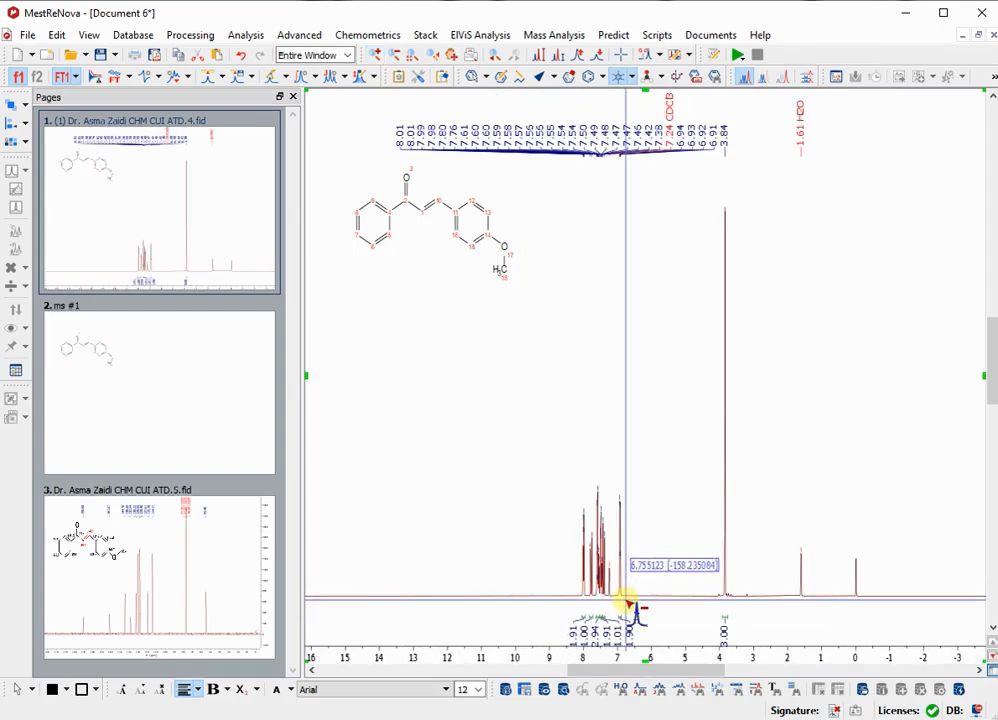
{"action": "key", "text": "z"}
{"action": "left_click_drag", "start_coordinate": [635, 601], "coordinate": [543, 607]}
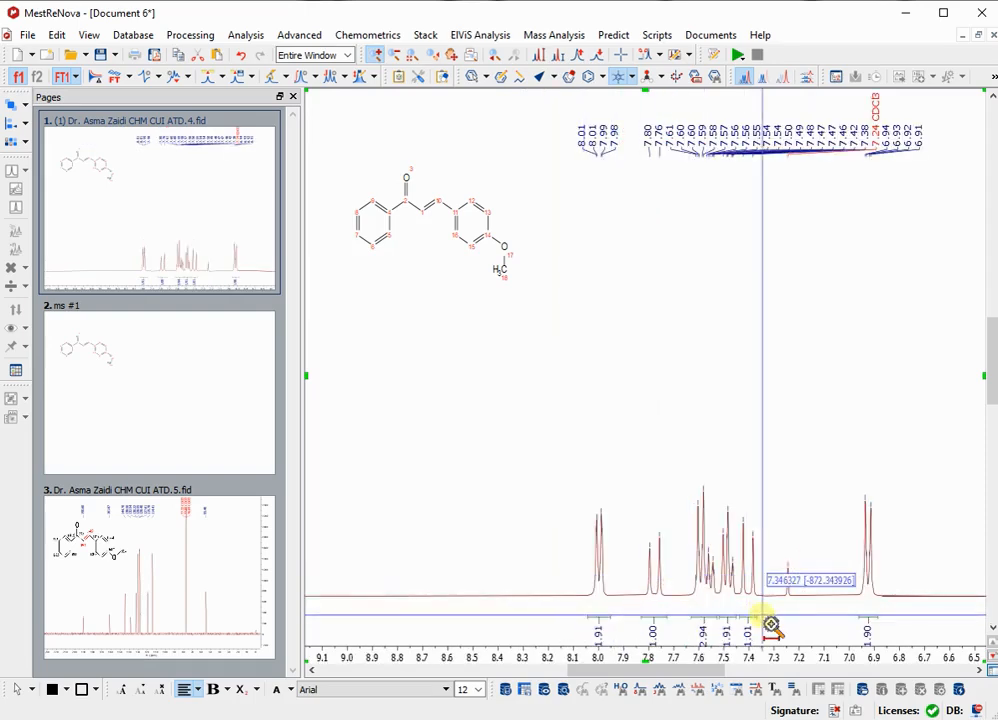
{"action": "left_click_drag", "start_coordinate": [762, 626], "coordinate": [638, 631]}
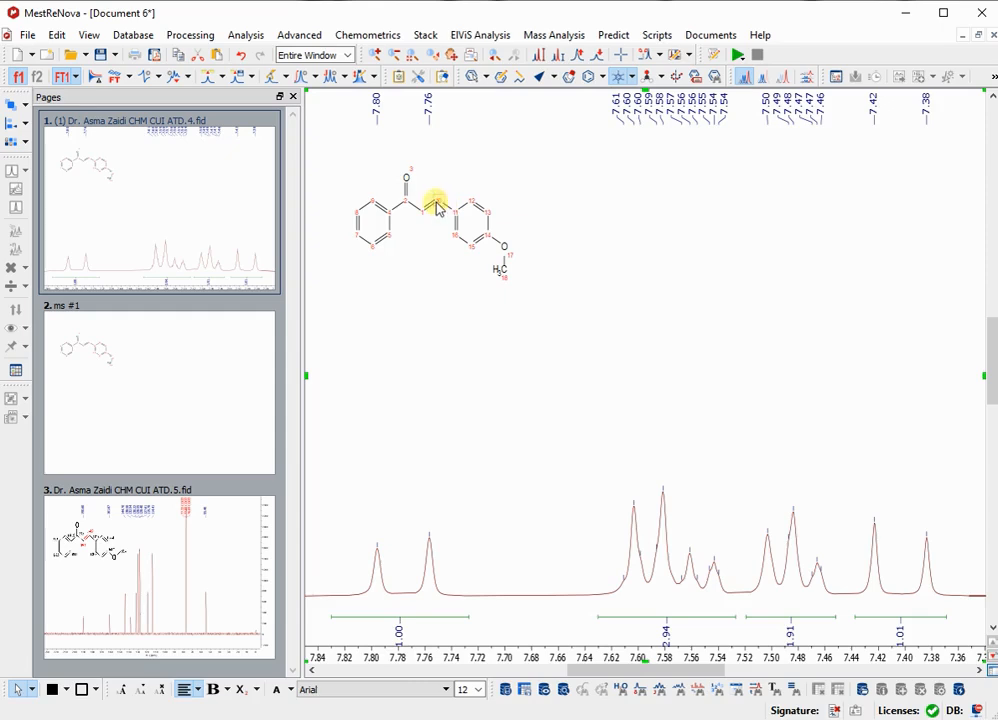
{"action": "key", "text": "z"}
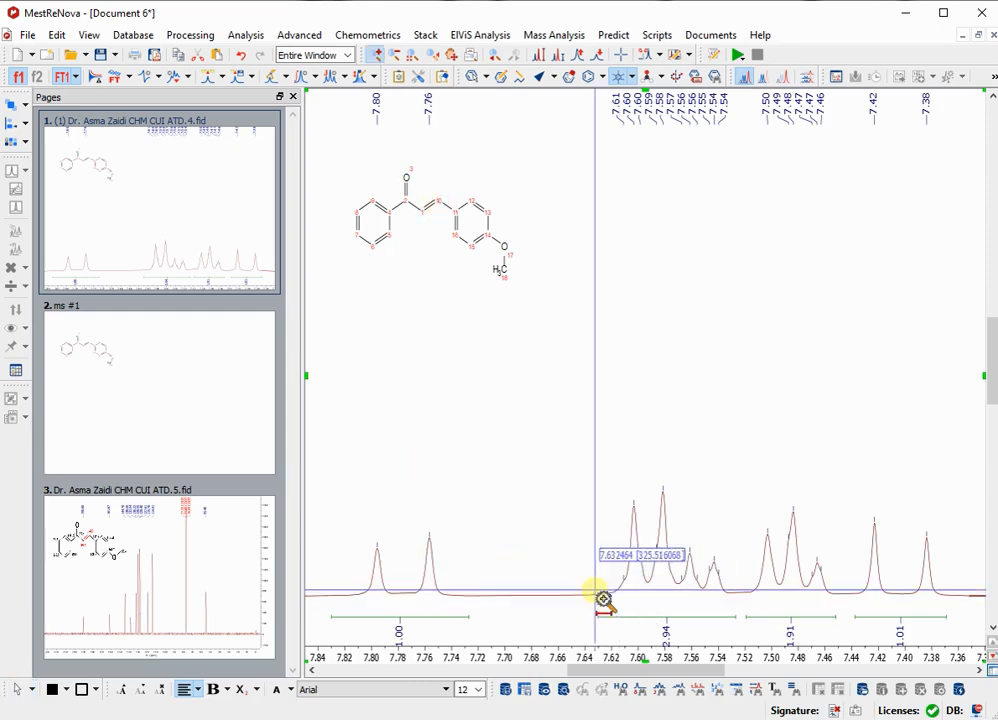
{"action": "left_click_drag", "start_coordinate": [595, 598], "coordinate": [858, 610]}
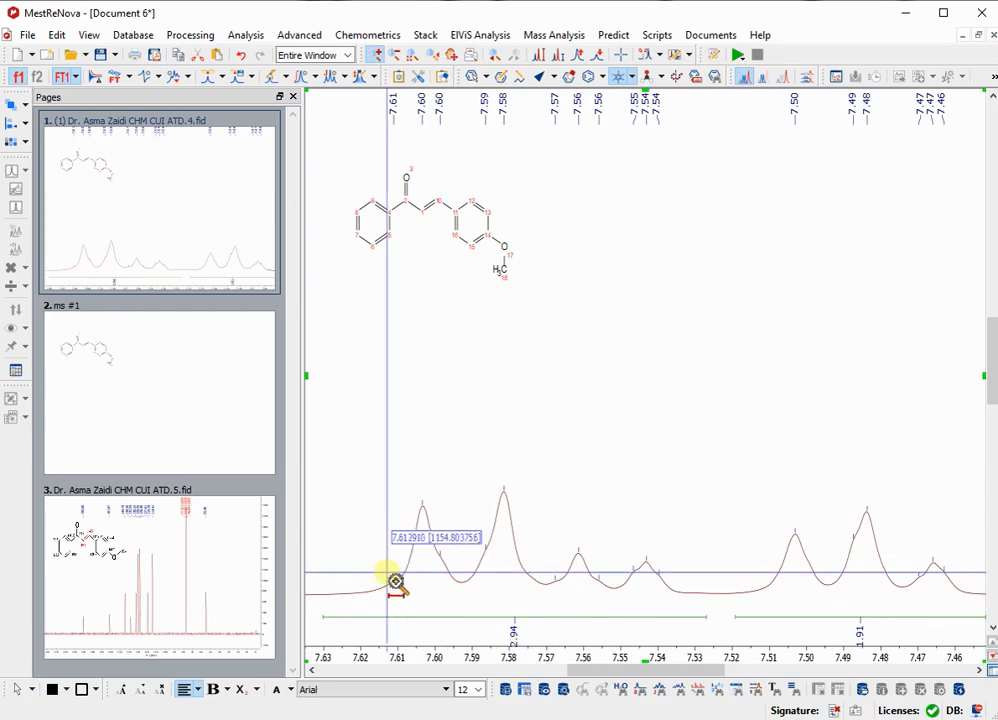
{"action": "left_click_drag", "start_coordinate": [372, 597], "coordinate": [990, 601]}
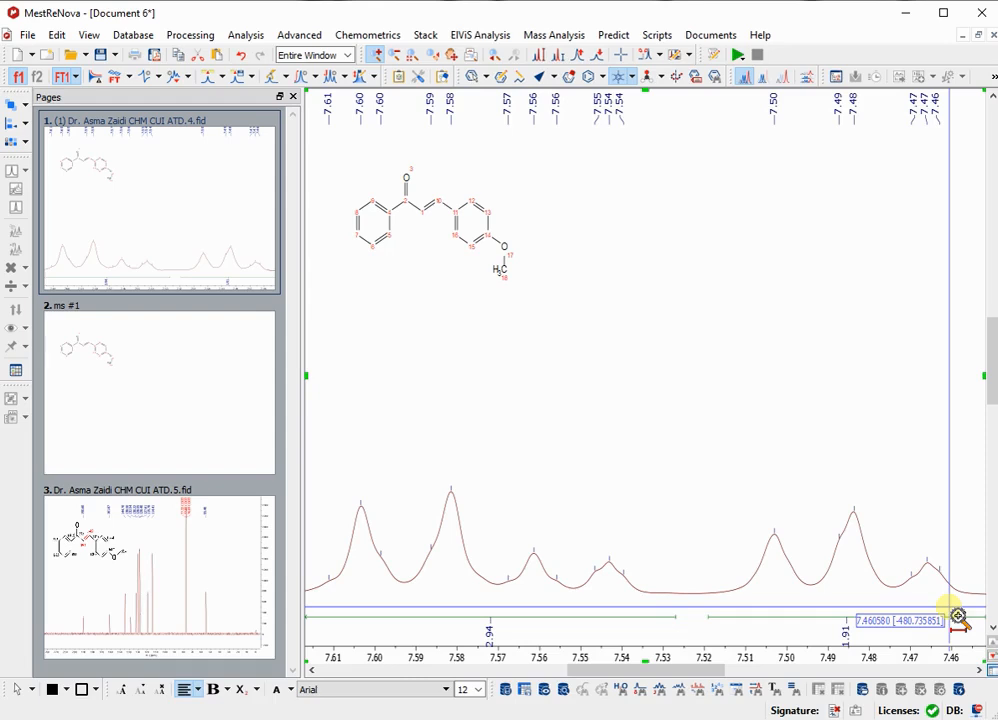
{"action": "key", "text": "i"}
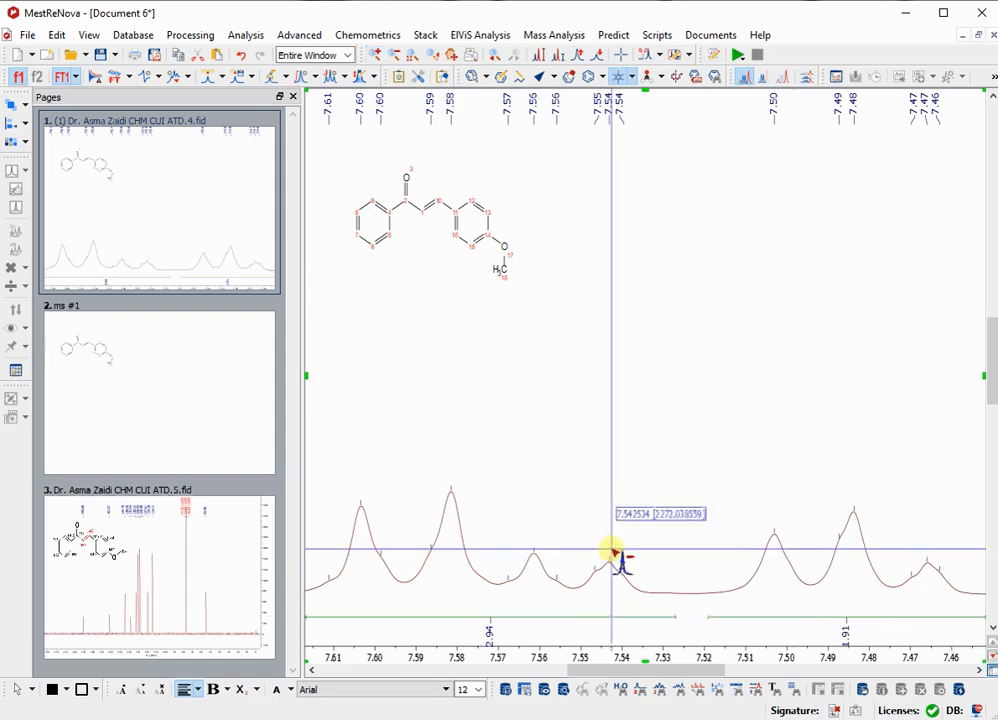
{"action": "left_click_drag", "start_coordinate": [499, 601], "coordinate": [515, 606]}
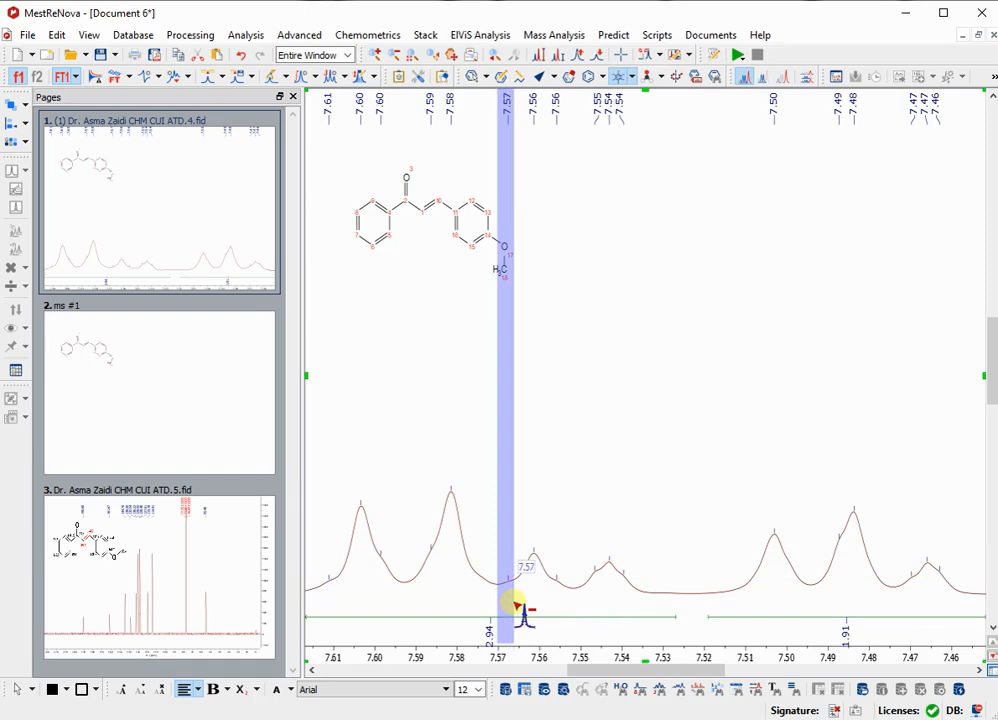
{"action": "left_click_drag", "start_coordinate": [517, 606], "coordinate": [519, 600]}
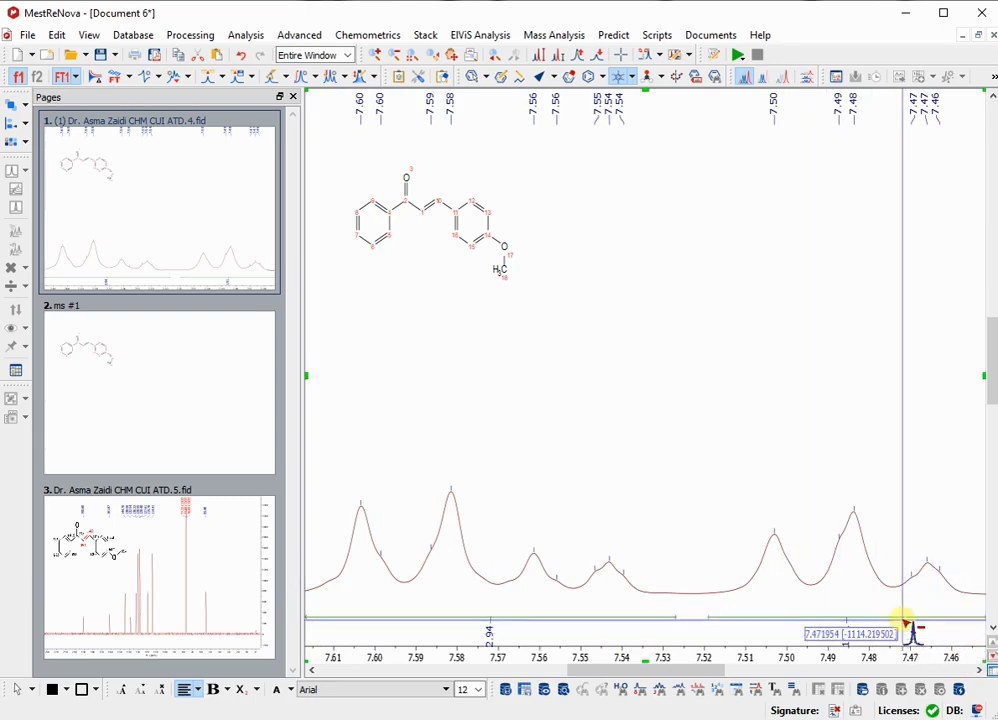
{"action": "left_click_drag", "start_coordinate": [906, 627], "coordinate": [917, 627]}
{"action": "left_click_drag", "start_coordinate": [829, 593], "coordinate": [848, 597]}
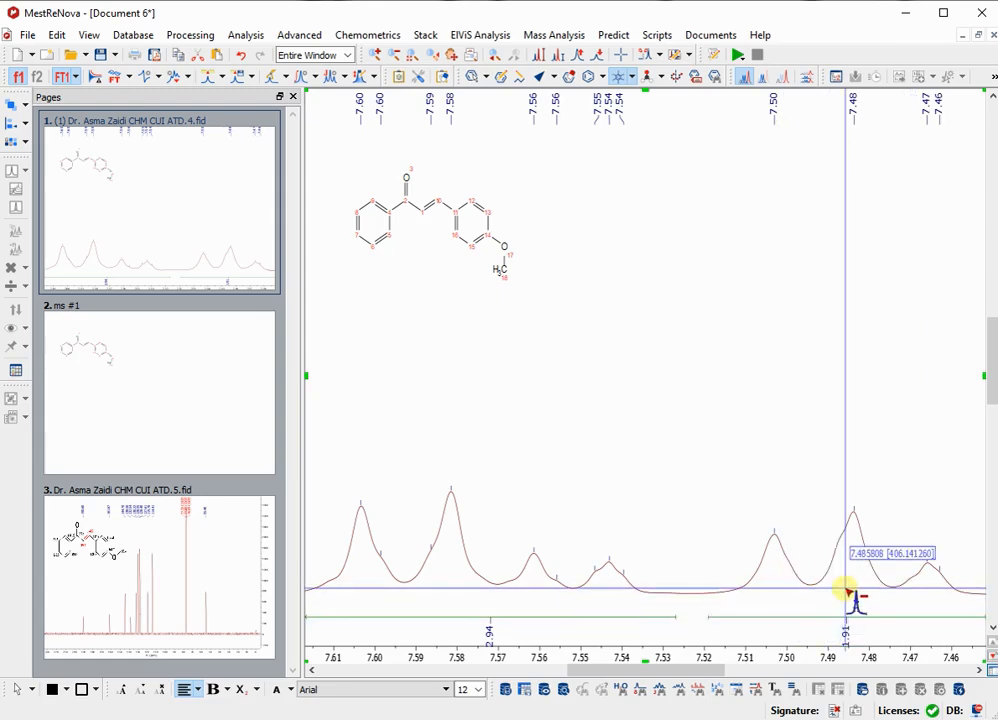
Define manual multiplets for the 3.84 ppm methoxy singlet and the 6.92 ppm aromatic signal.
{"action": "key", "text": "f"}
{"action": "key", "text": "z"}
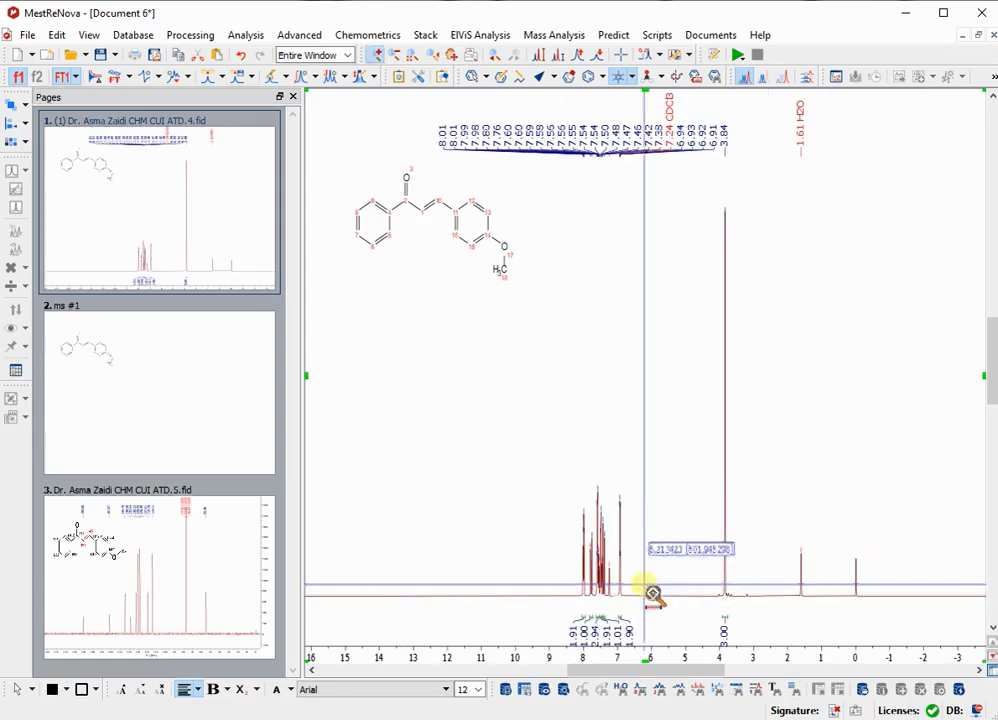
{"action": "left_click_drag", "start_coordinate": [578, 582], "coordinate": [753, 597]}
{"action": "left_click_drag", "start_coordinate": [337, 593], "coordinate": [940, 588]}
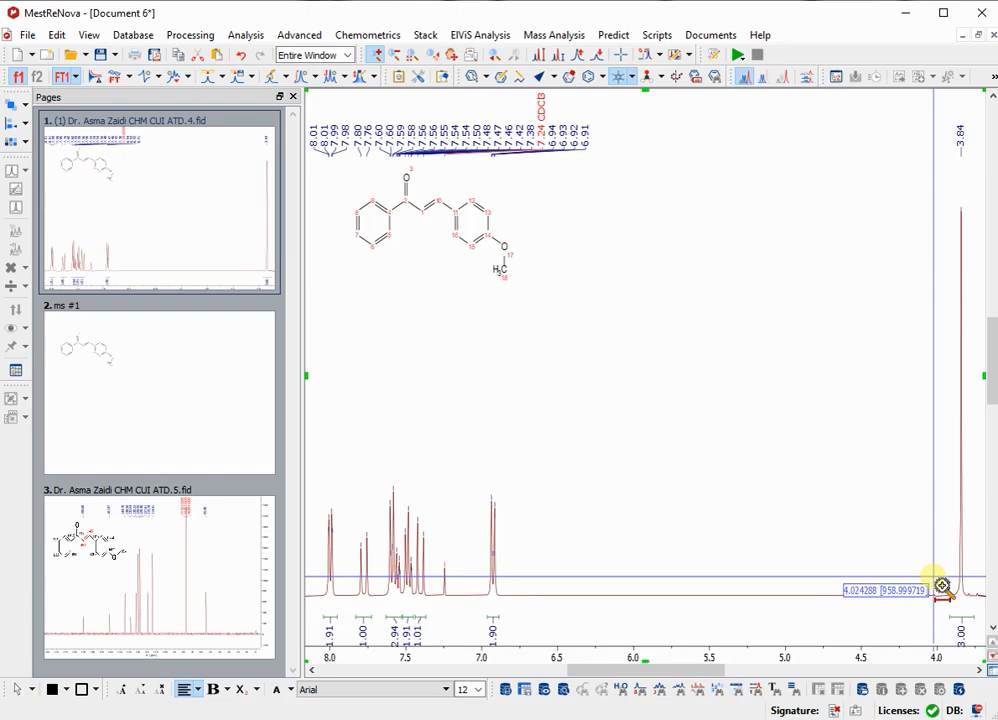
{"action": "key", "text": "j"}
{"action": "left_click_drag", "start_coordinate": [966, 560], "coordinate": [960, 560]}
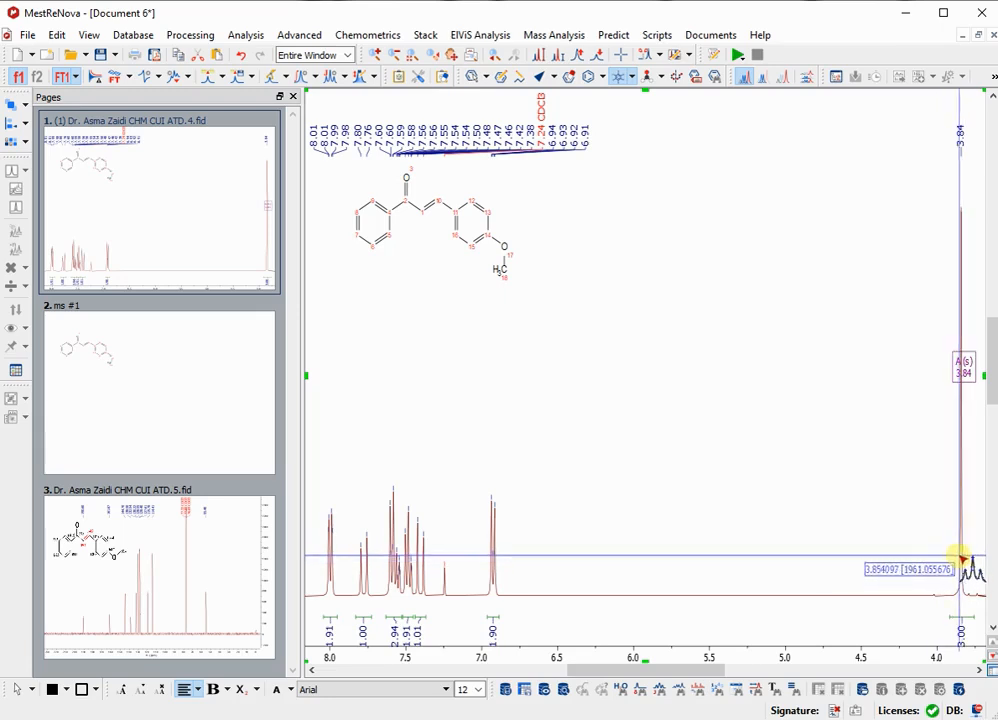
{"action": "left_click", "coordinate": [494, 535]}
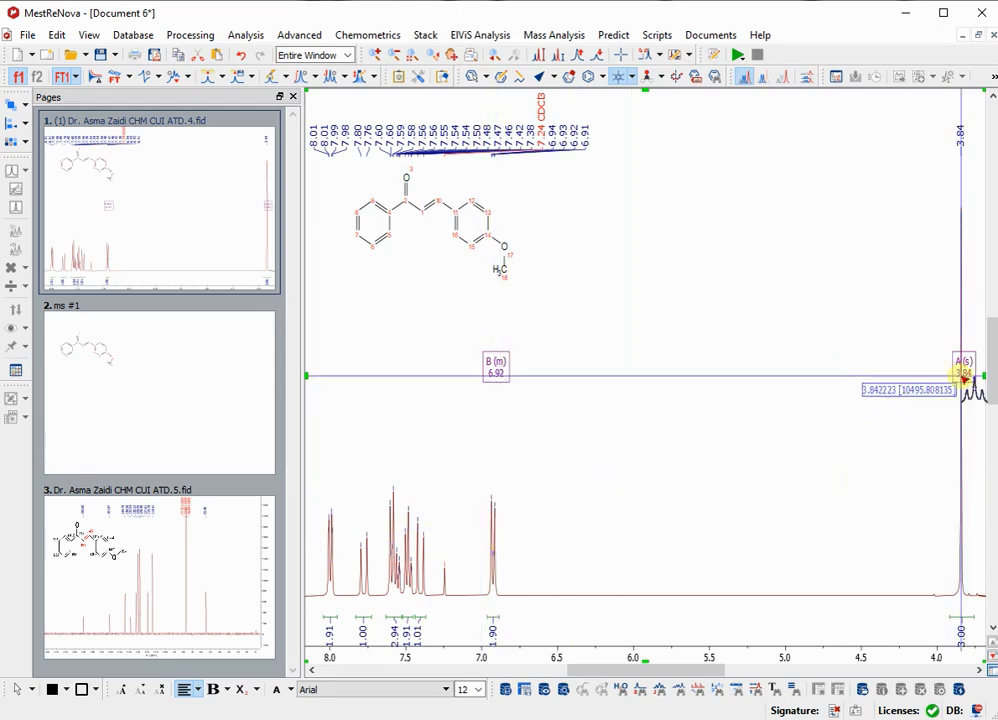
Define manual multiplets for the signals at 8.00 and 7.78 ppm.
{"action": "key", "text": "z"}
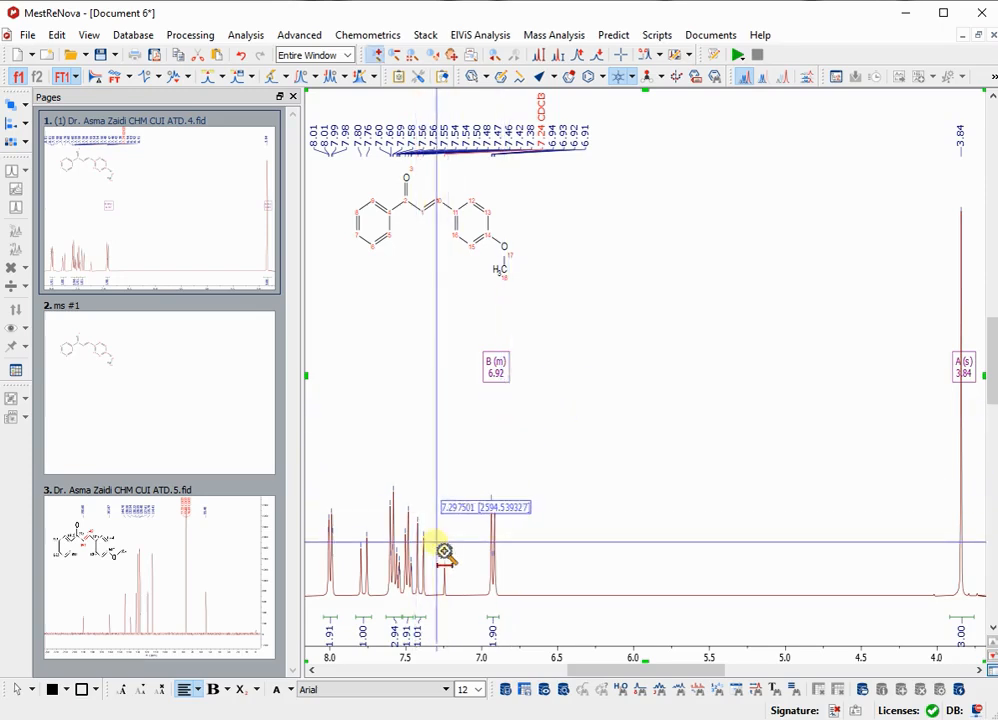
{"action": "left_click_drag", "start_coordinate": [438, 569], "coordinate": [320, 575]}
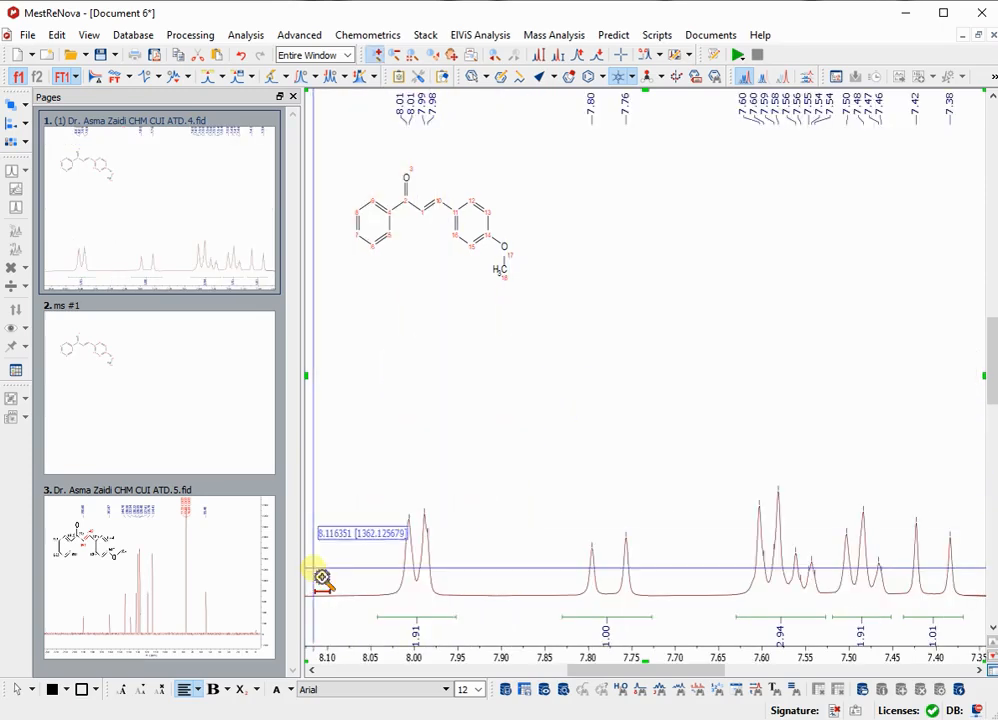
{"action": "left_click_drag", "start_coordinate": [390, 568], "coordinate": [425, 566]}
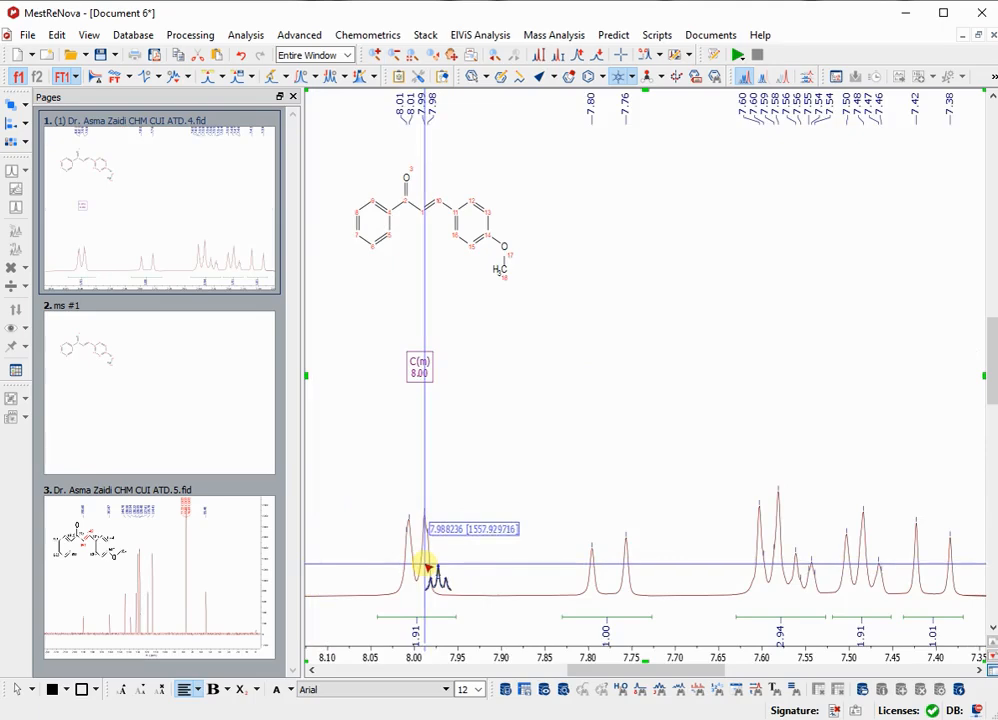
{"action": "left_click_drag", "start_coordinate": [648, 583], "coordinate": [617, 584]}
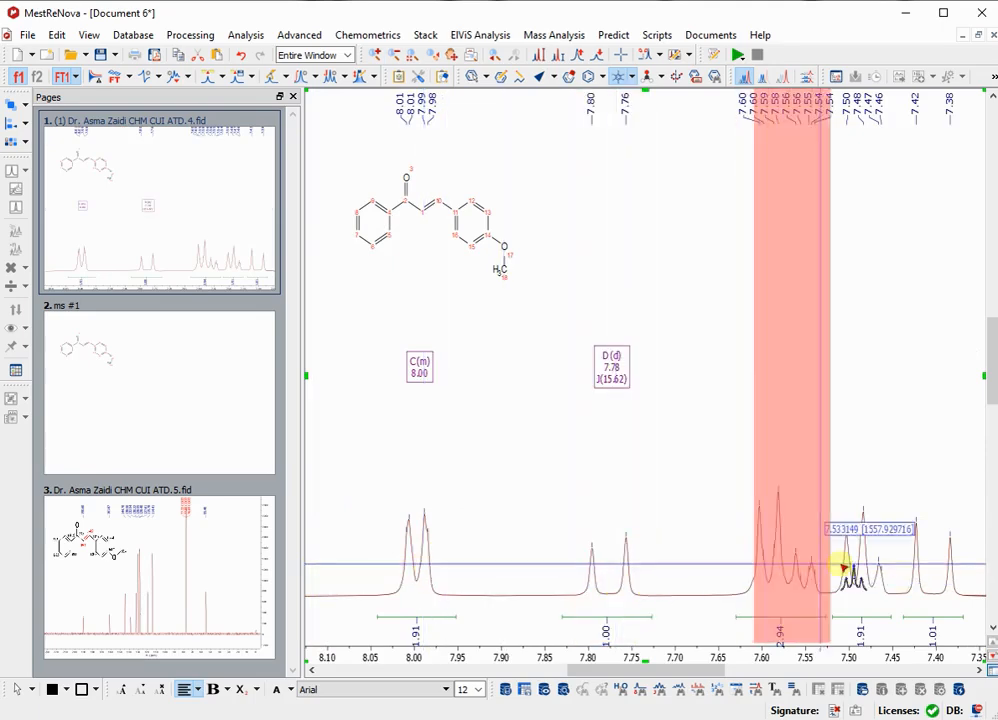
Define manual multiplets for the signals at 7.40 and 7.48 ppm and for the whole signal group at 7.58 ppm.
{"action": "left_click_drag", "start_coordinate": [940, 578], "coordinate": [862, 578]}
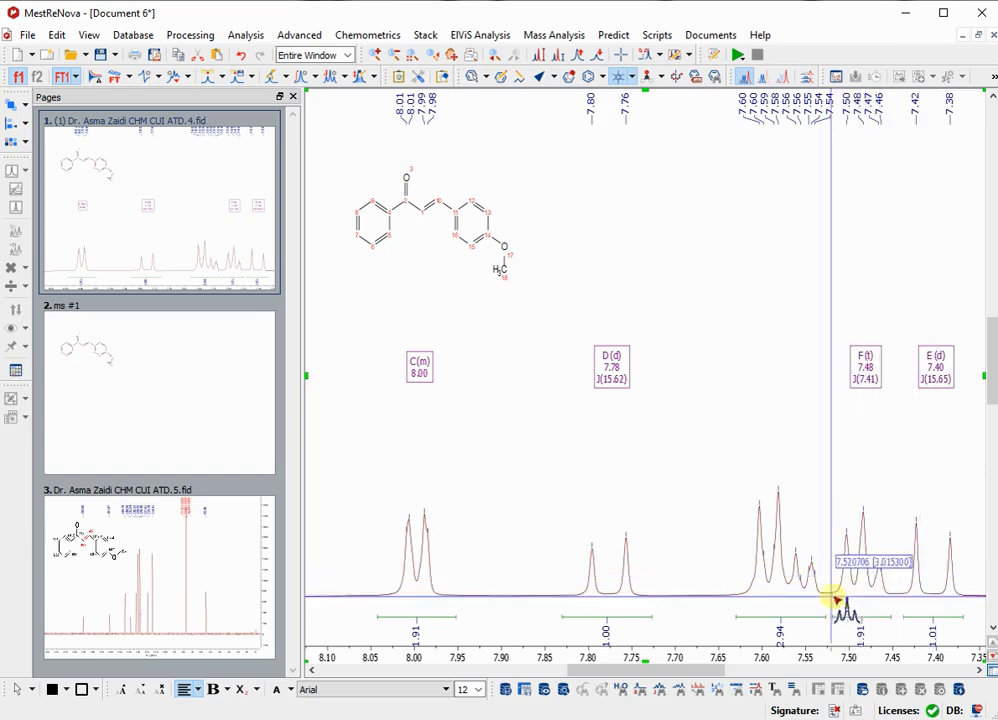
{"action": "left_click_drag", "start_coordinate": [800, 592], "coordinate": [757, 590]}
{"action": "left_click", "coordinate": [757, 589]}
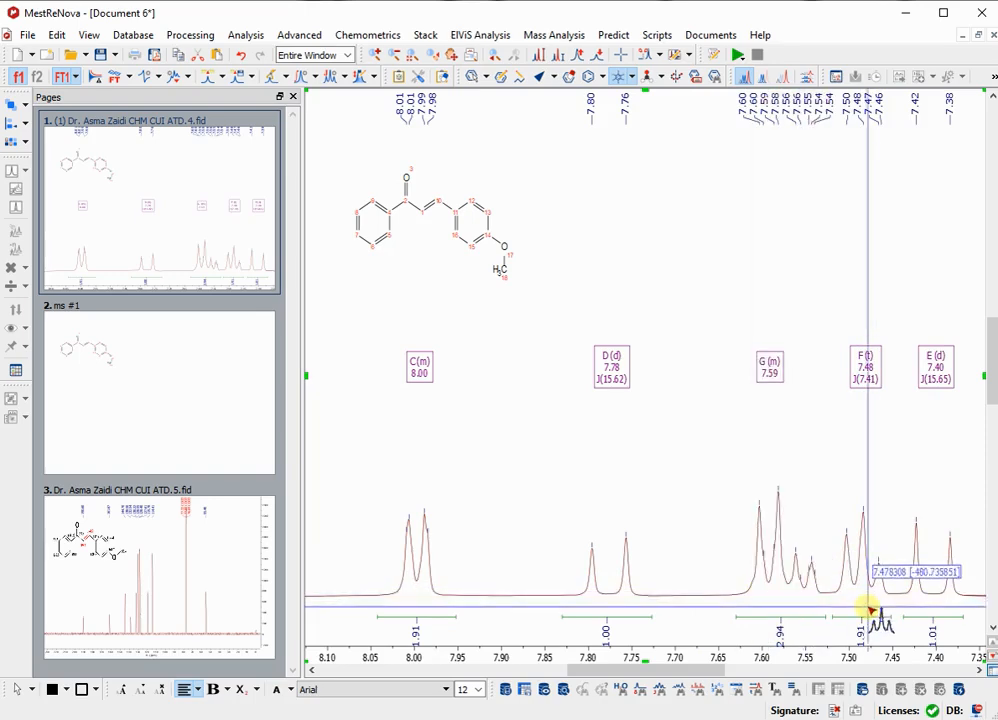
{"action": "key", "text": "ctrl+z"}
{"action": "left_click_drag", "start_coordinate": [780, 619], "coordinate": [738, 620]}
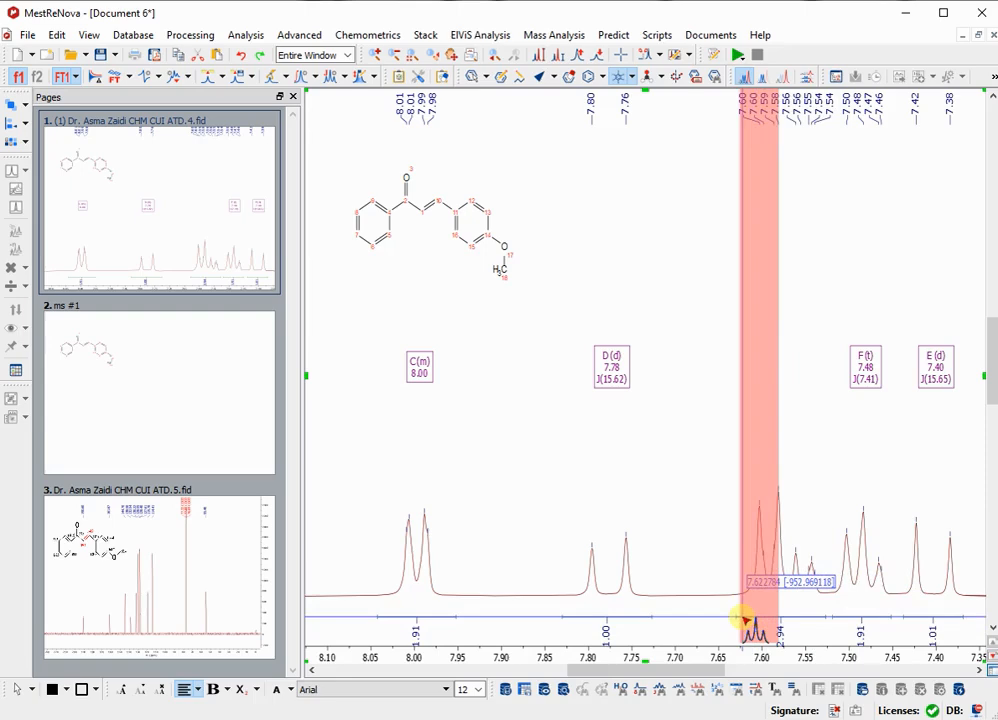
{"action": "left_click_drag", "start_coordinate": [742, 620], "coordinate": [820, 594]}
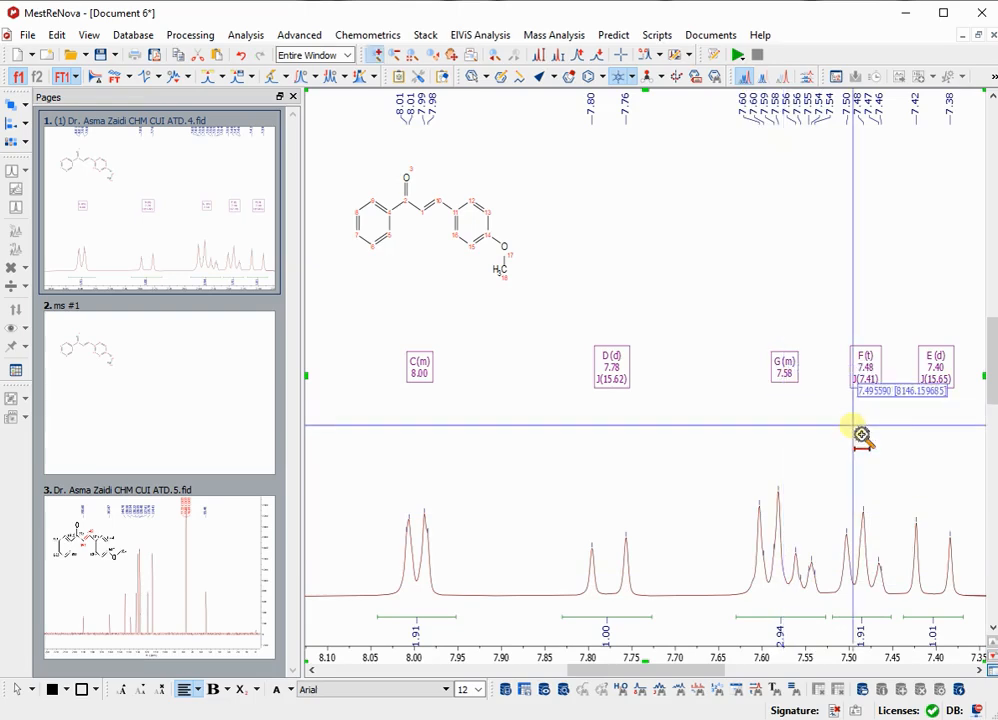
Delete the redundant 7.46 ppm shoulder peak from the 7.48 ppm triplet.
{"action": "left_click_drag", "start_coordinate": [905, 625], "coordinate": [840, 619]}
{"action": "key", "text": "Escape"}
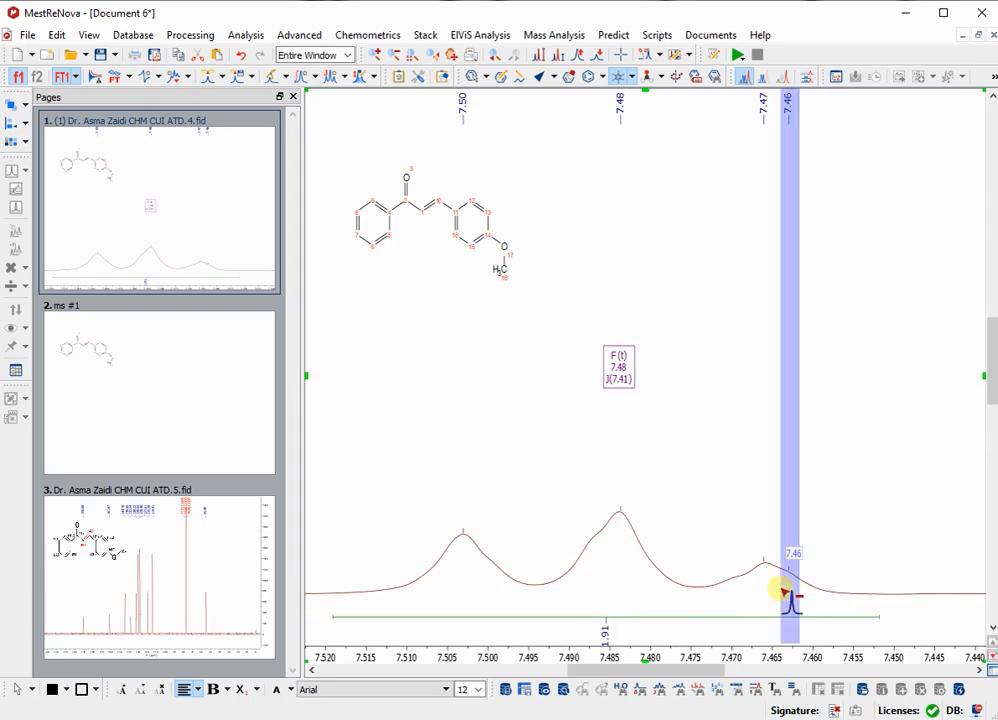
{"action": "left_click", "coordinate": [786, 592]}
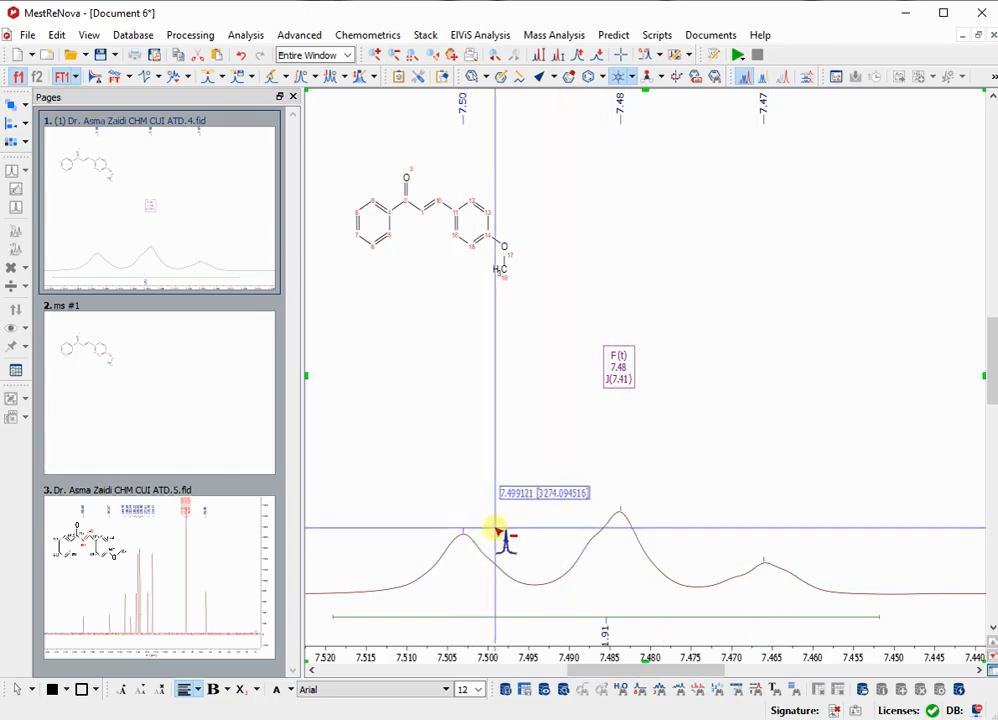
{"action": "key", "text": "f"}
{"action": "key", "text": "z"}
{"action": "left_click_drag", "start_coordinate": [561, 570], "coordinate": [886, 600]}
{"action": "left_click_drag", "start_coordinate": [354, 581], "coordinate": [973, 617]}
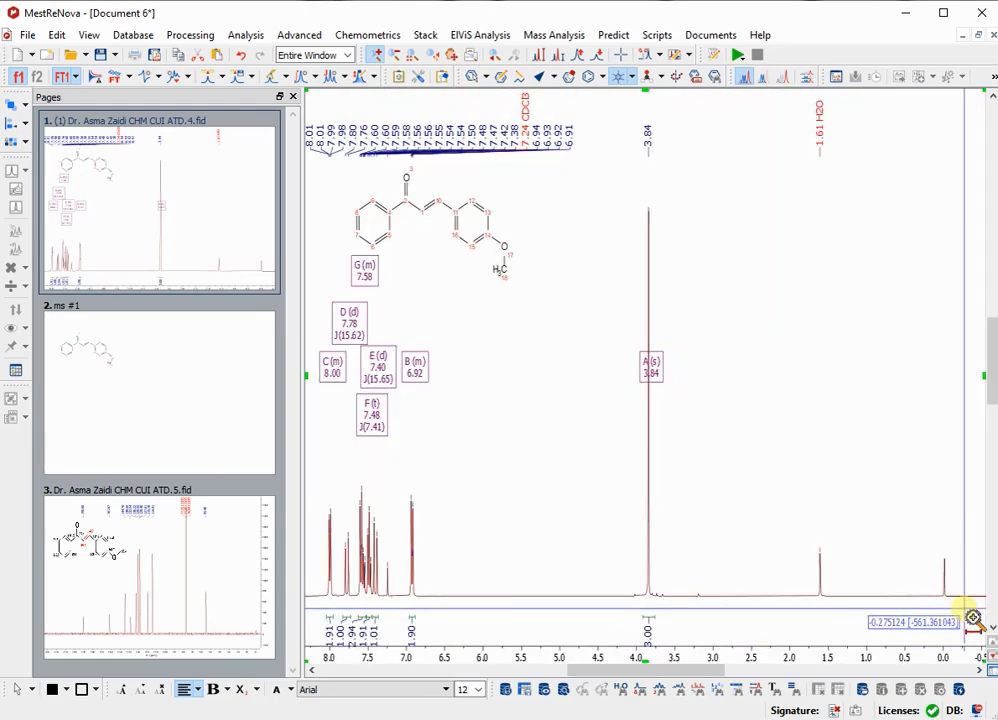
Show horizontal and vertical grid lines on the proton spectrum through its properties.
{"action": "right_click", "coordinate": [714, 263]}
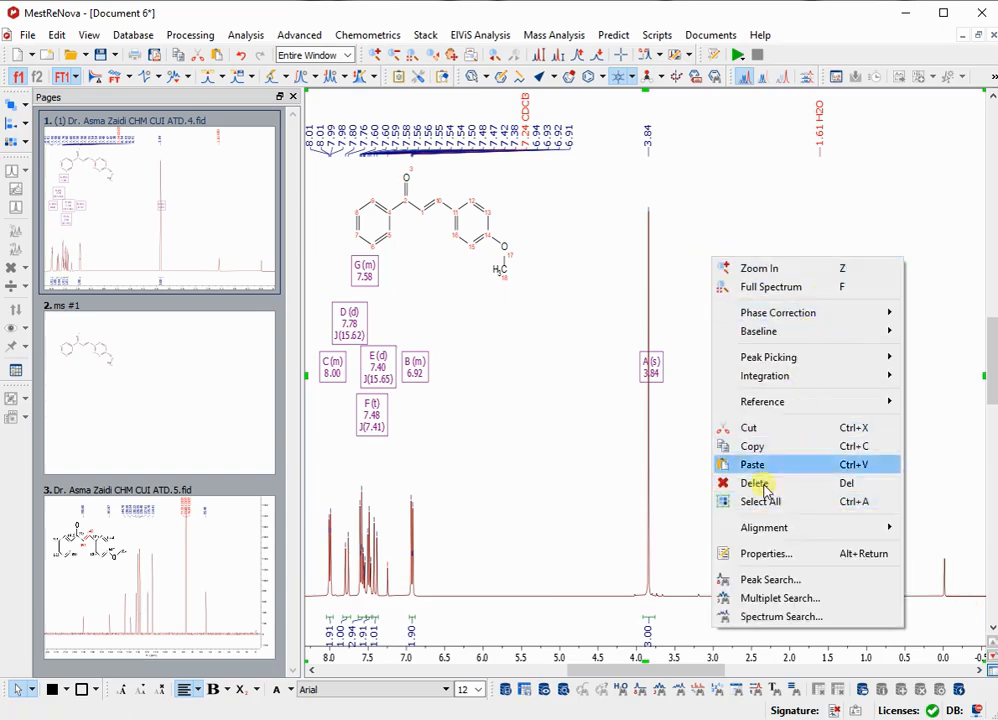
{"action": "left_click", "coordinate": [788, 553]}
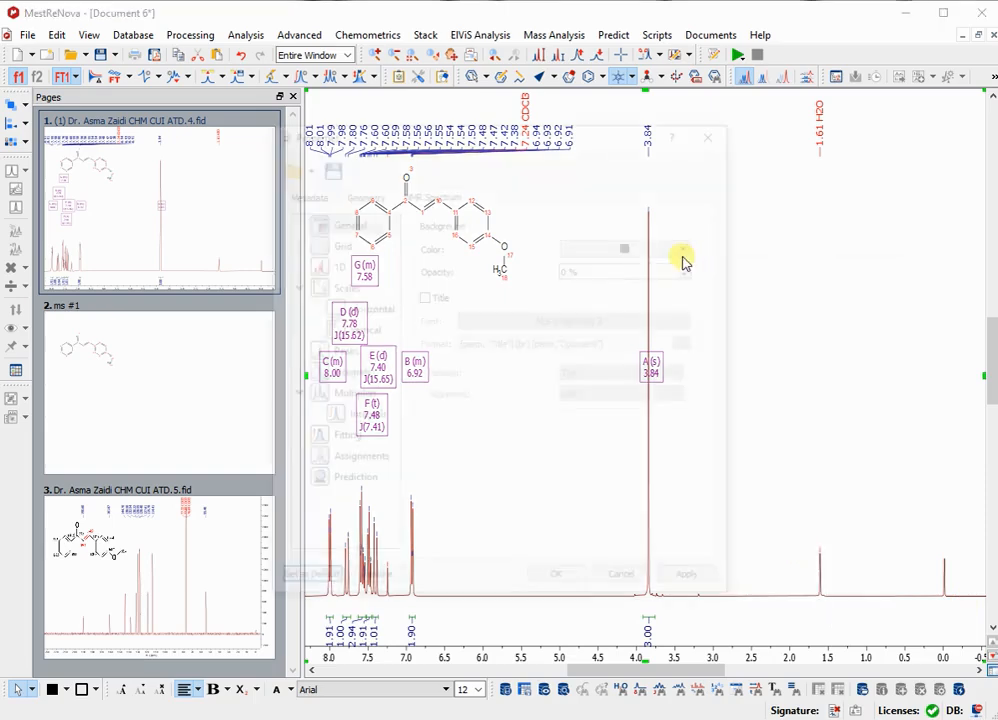
{"action": "left_click_drag", "start_coordinate": [493, 137], "coordinate": [679, 129]}
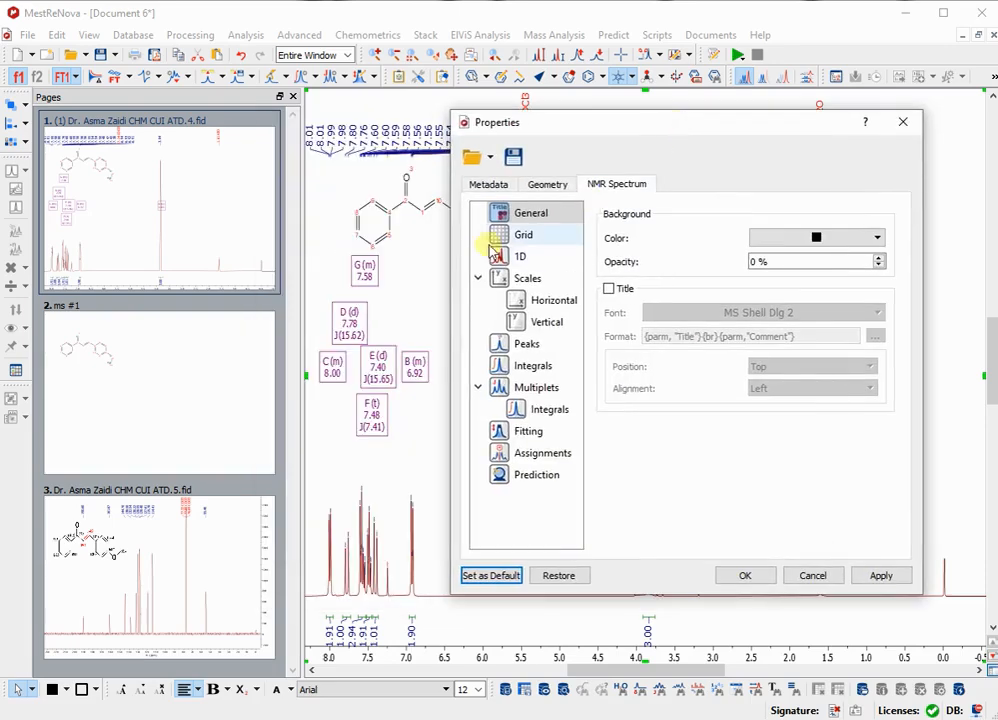
{"action": "left_click", "coordinate": [540, 236]}
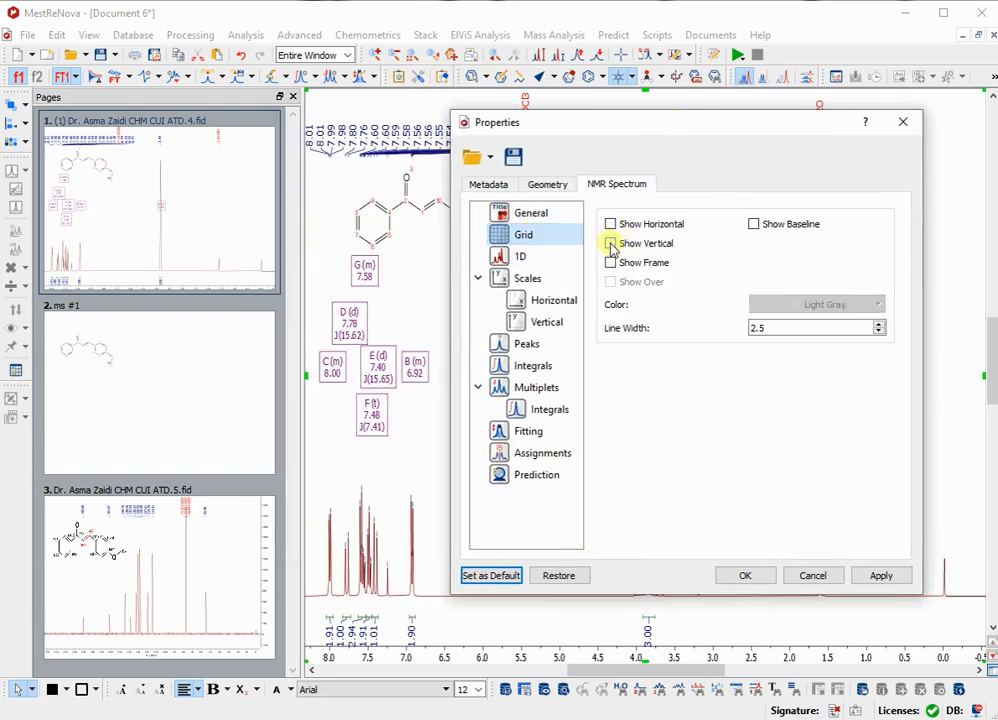
{"action": "left_click", "coordinate": [611, 245]}
{"action": "left_click", "coordinate": [612, 226]}
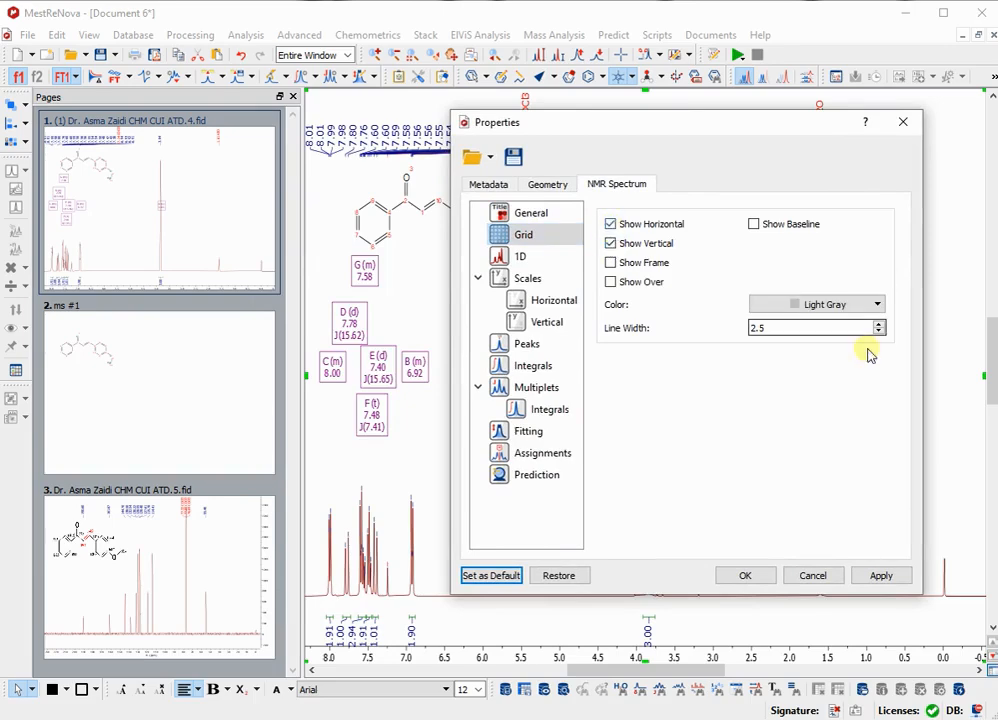
{"action": "left_click", "coordinate": [883, 576]}
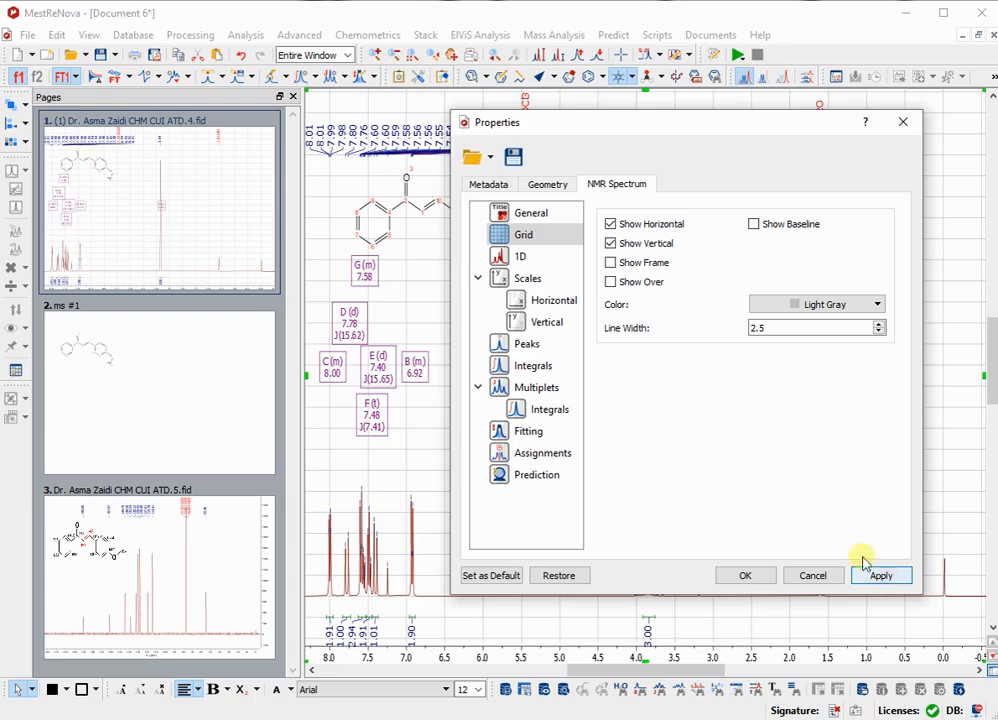
Hide the horizontal and vertical grid lines of the proton spectrum.
{"action": "left_click_drag", "start_coordinate": [582, 133], "coordinate": [197, 109]}
{"action": "left_click", "coordinate": [223, 194]}
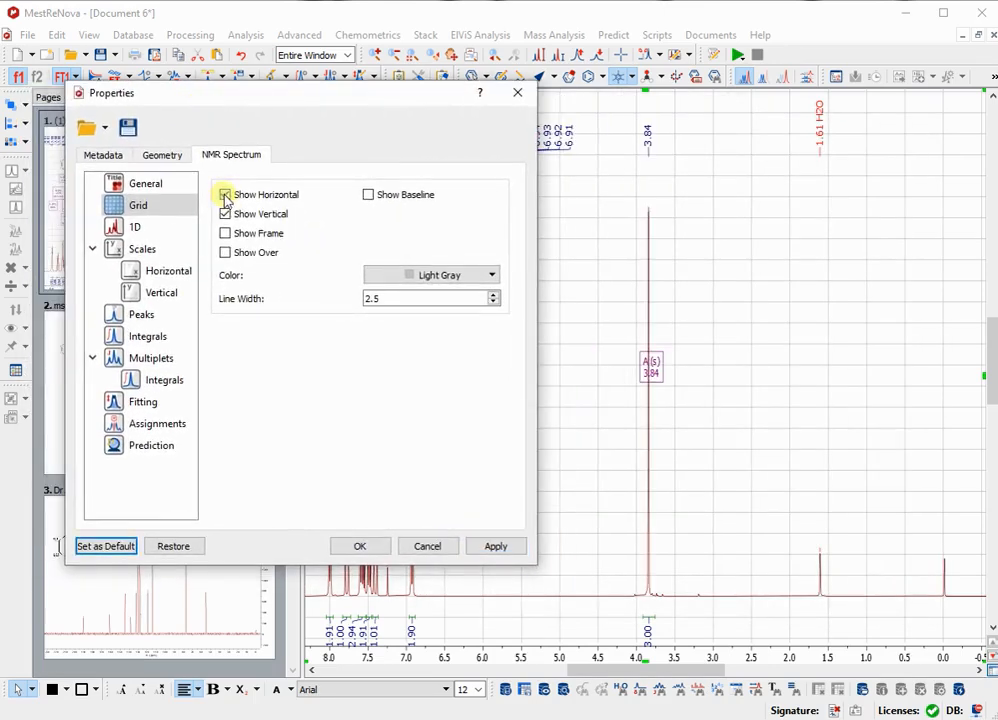
{"action": "left_click", "coordinate": [245, 215]}
{"action": "left_click", "coordinate": [487, 546]}
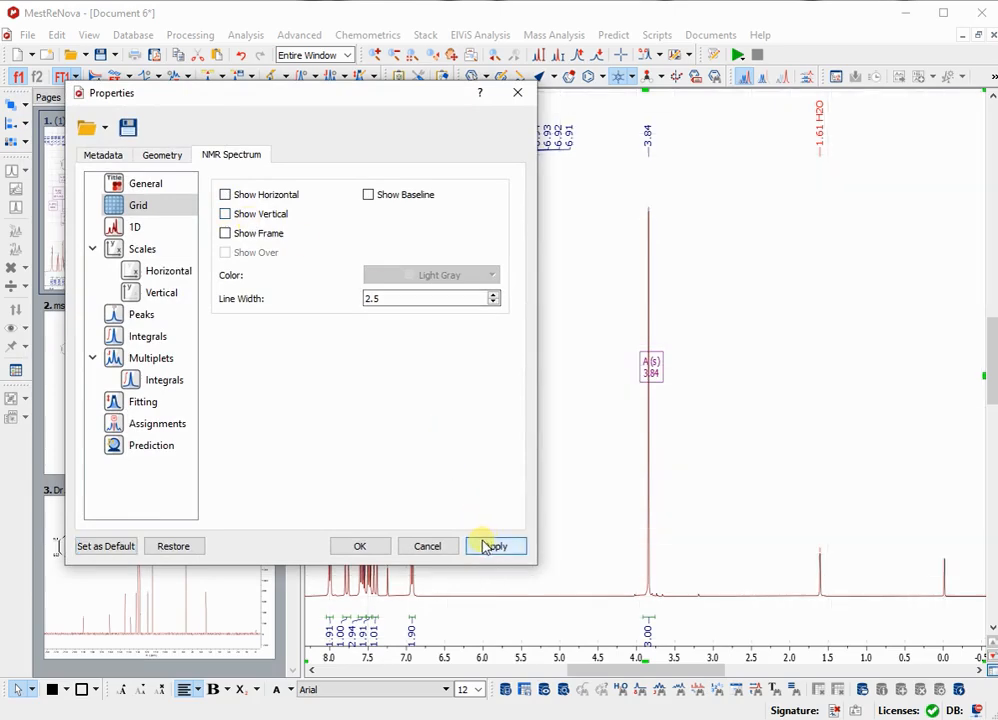
Review the 1D trace and peak display settings and show the integral curves on the spectrum.
{"action": "left_click", "coordinate": [140, 248]}
{"action": "left_click", "coordinate": [138, 230]}
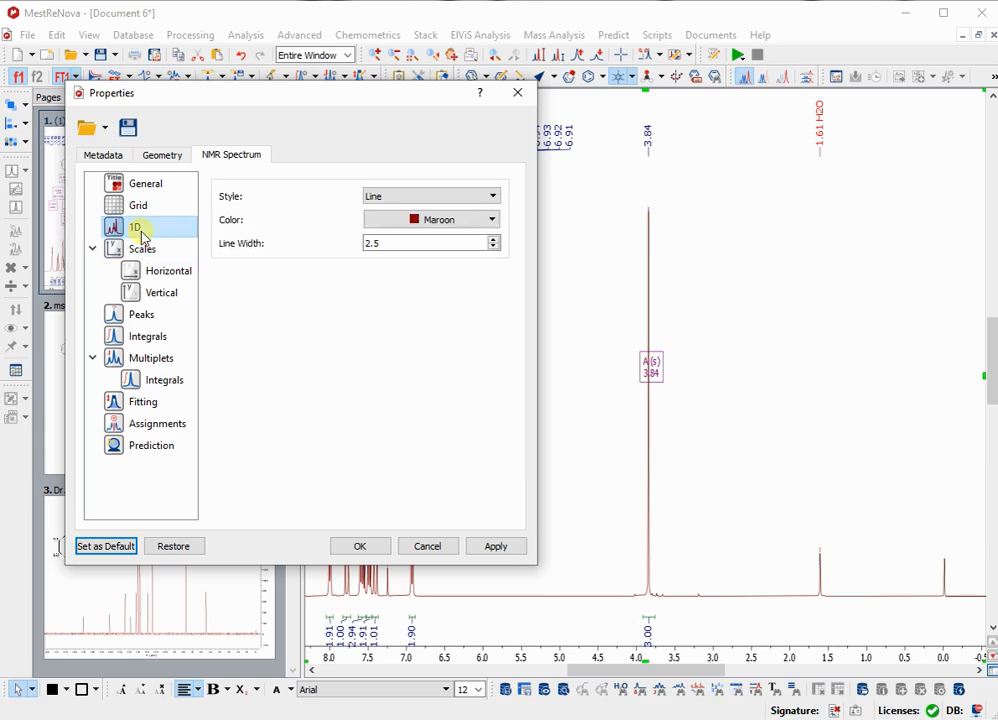
{"action": "left_click", "coordinate": [146, 316]}
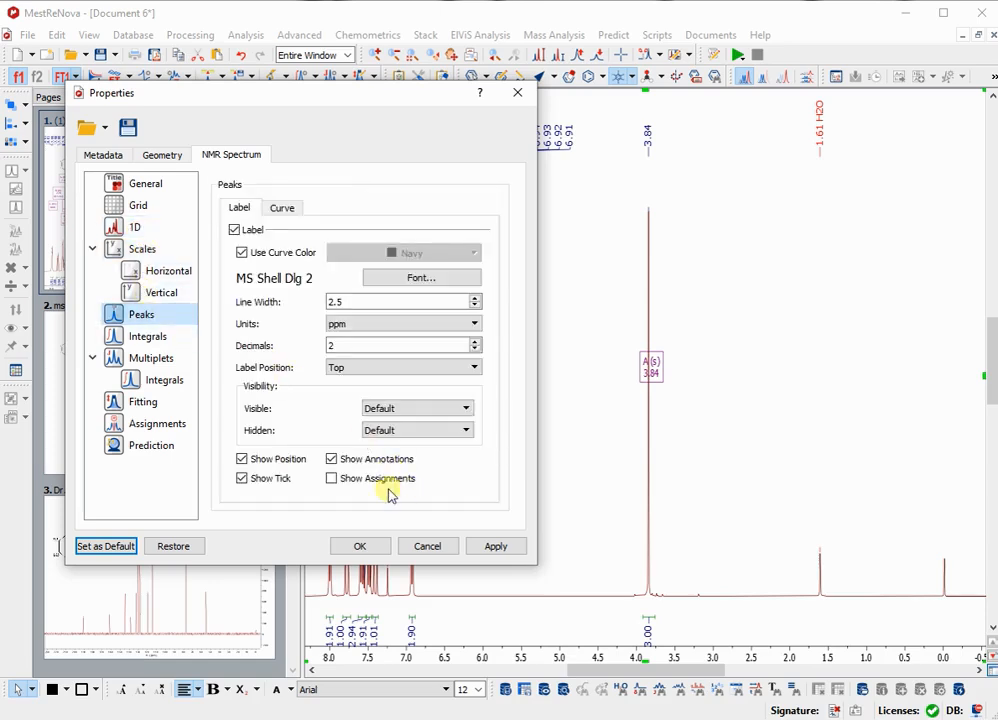
{"action": "left_click", "coordinate": [141, 339]}
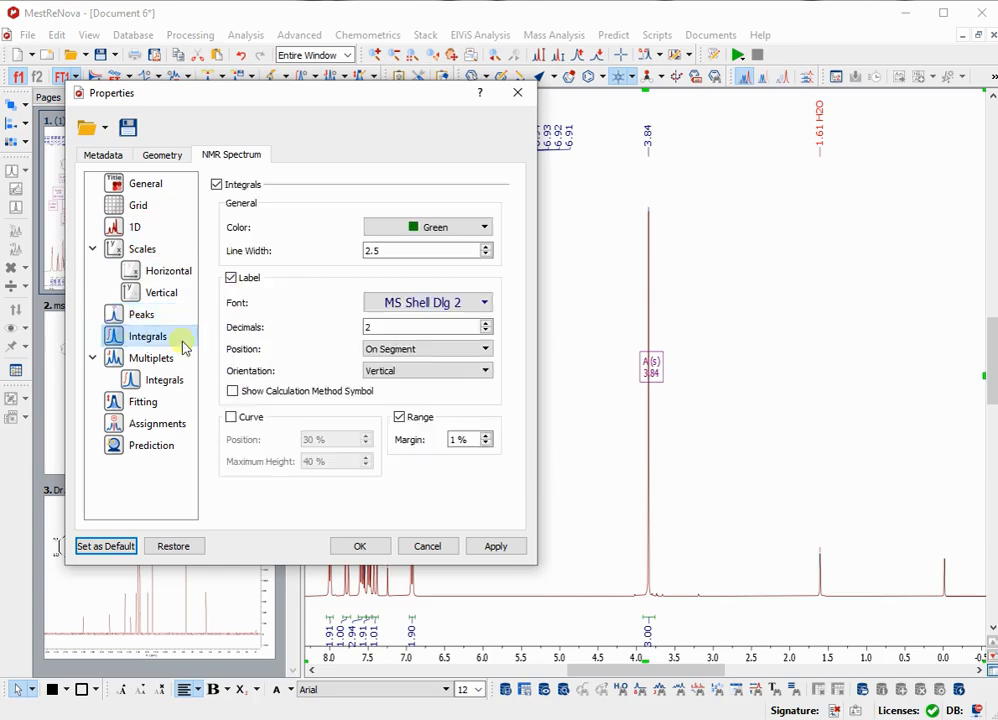
{"action": "left_click", "coordinate": [231, 418]}
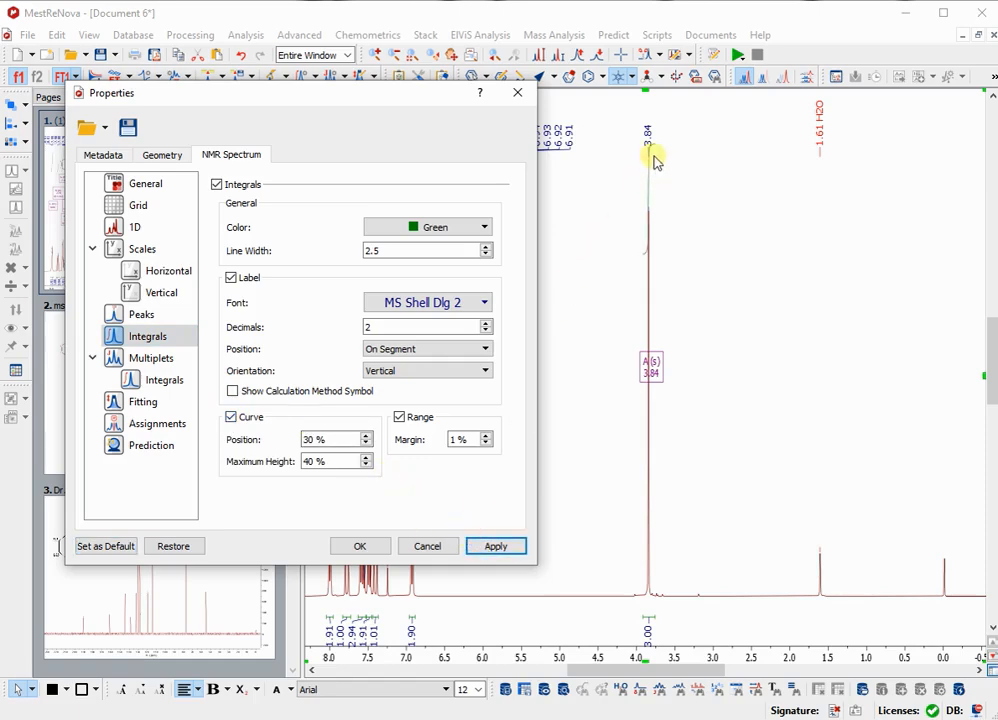
Hide the integral curves and close the spectrum properties.
{"action": "left_click", "coordinate": [231, 418]}
{"action": "left_click", "coordinate": [478, 556]}
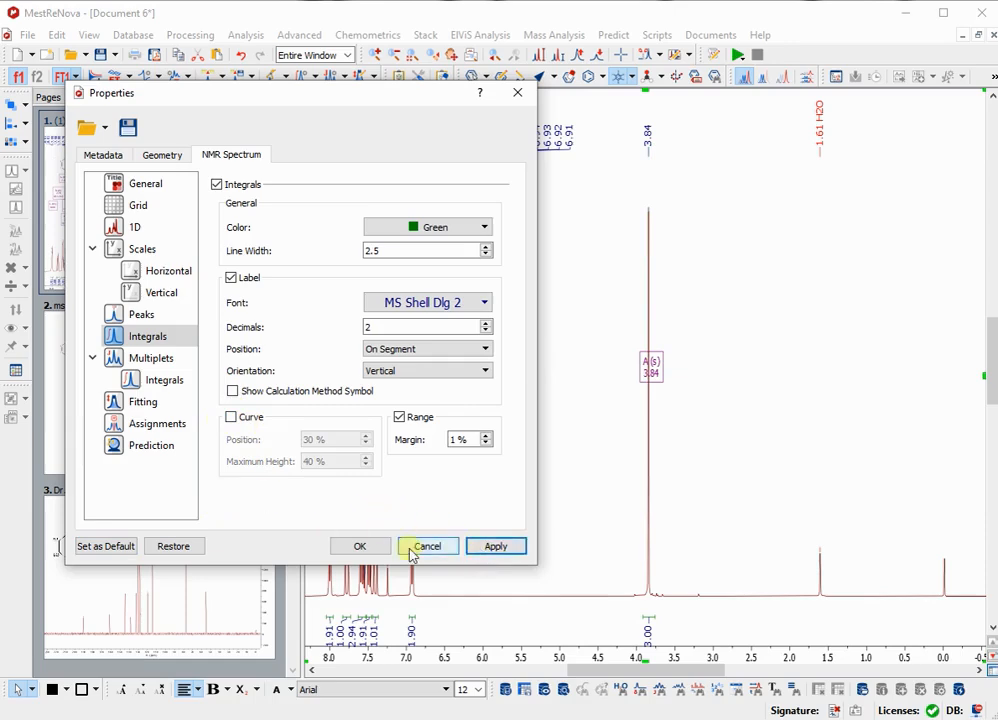
{"action": "left_click", "coordinate": [360, 547]}
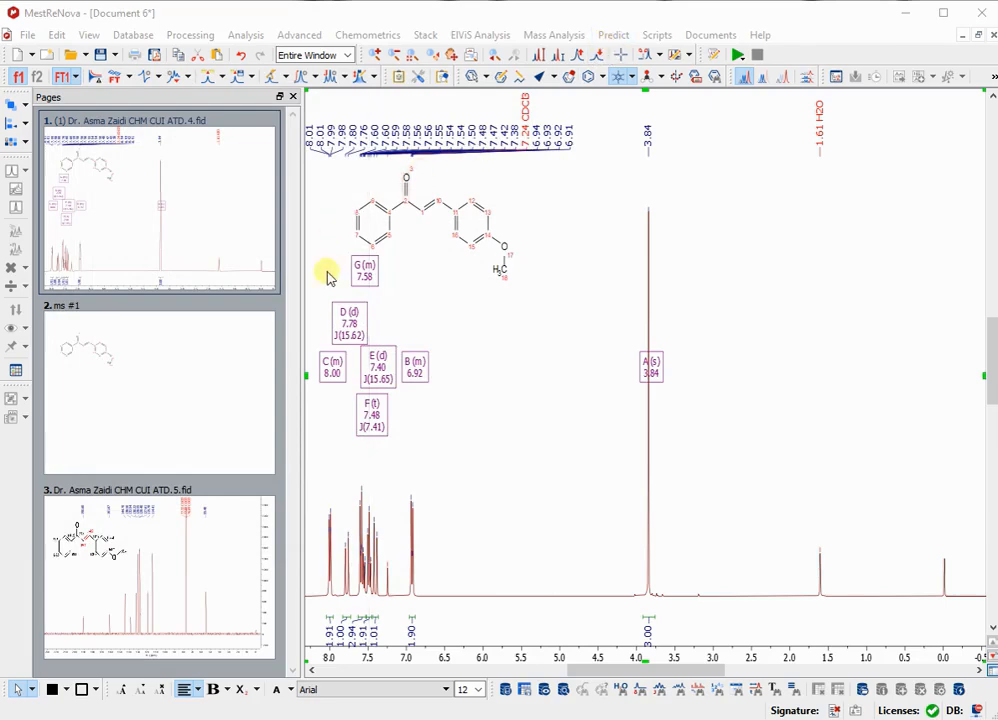
Predict the 1H spectrum of the methoxy-substituted chalcone on page 2.
{"action": "left_click", "coordinate": [193, 347]}
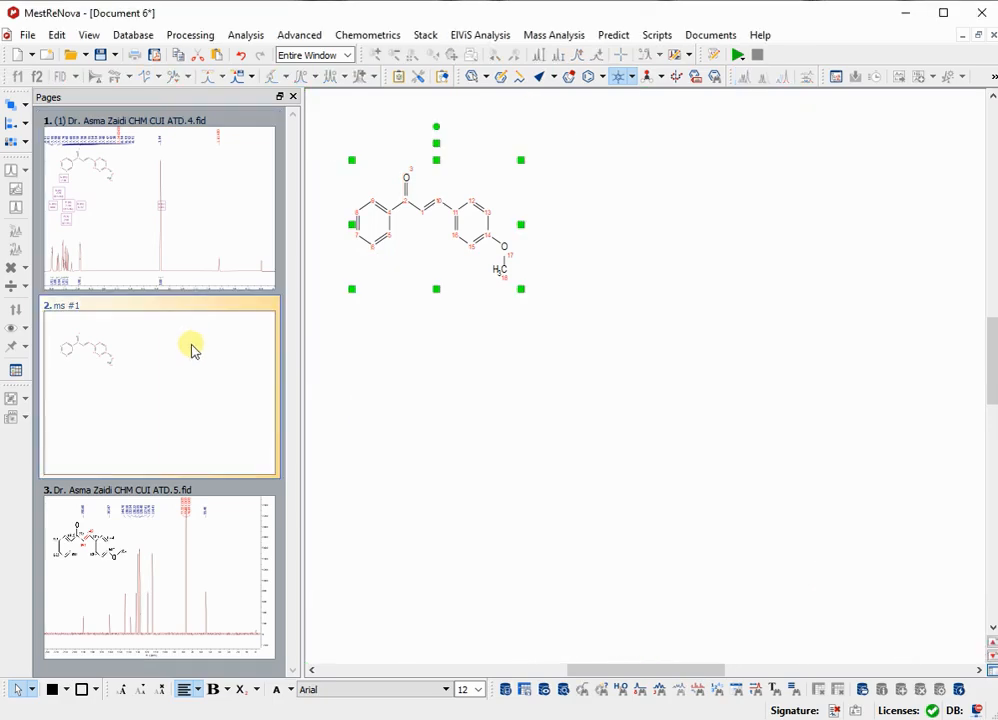
{"action": "left_click", "coordinate": [450, 280]}
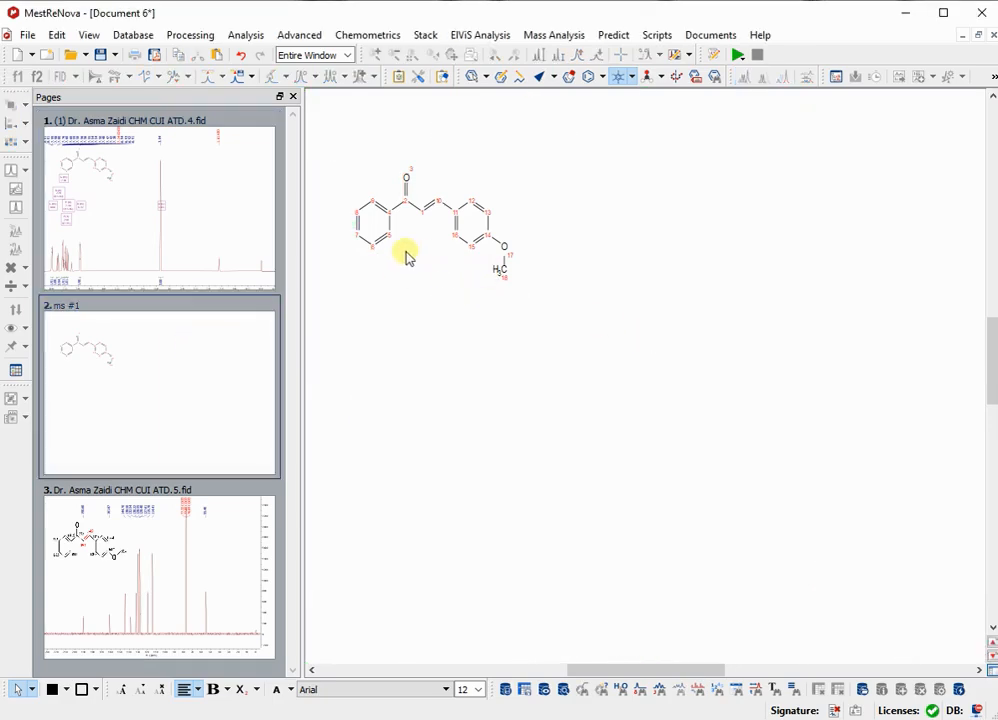
{"action": "left_click", "coordinate": [614, 36]}
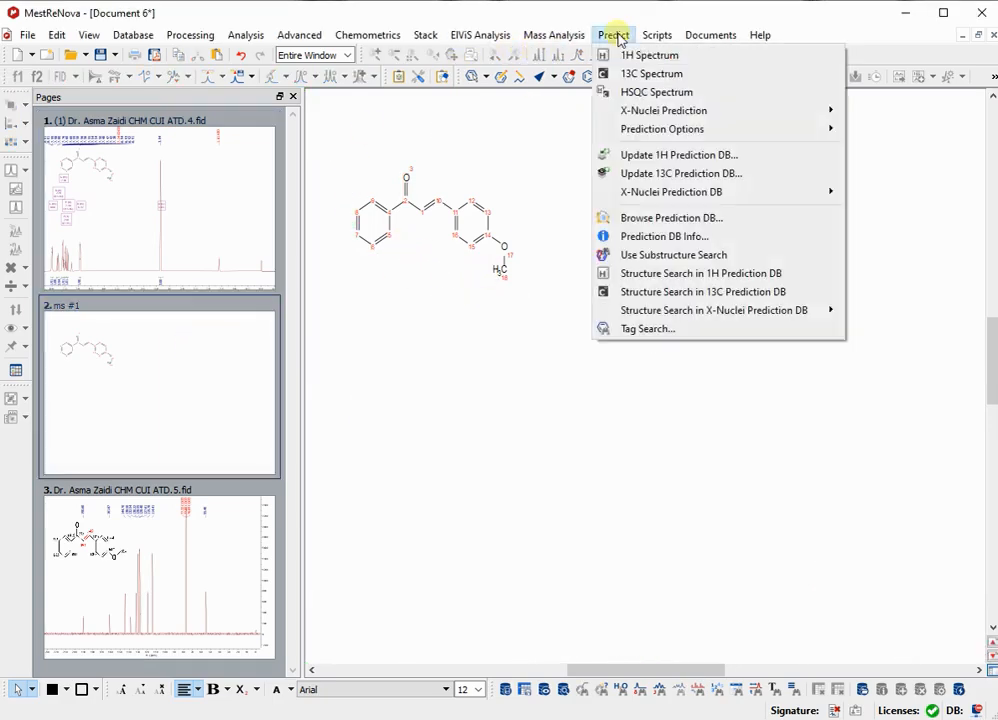
{"action": "left_click", "coordinate": [650, 56]}
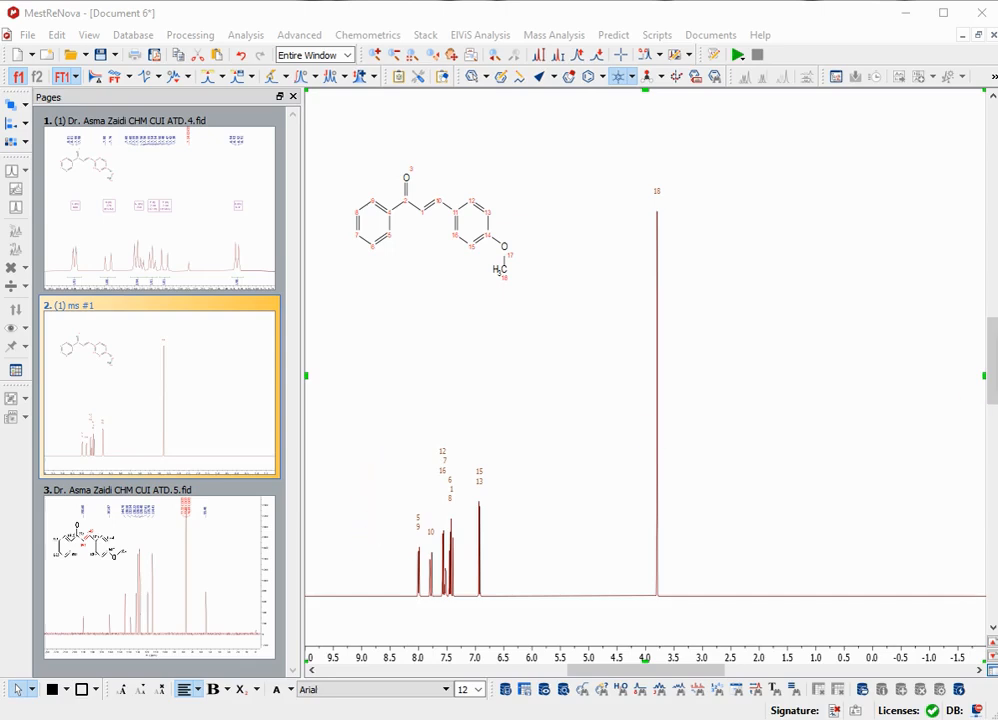
Compare the predicted atom assignments between 8.0 and 6.9 ppm with the multiplets of the experimental proton spectrum on page 1.
{"action": "key", "text": "z"}
{"action": "left_click_drag", "start_coordinate": [374, 548], "coordinate": [568, 553]}
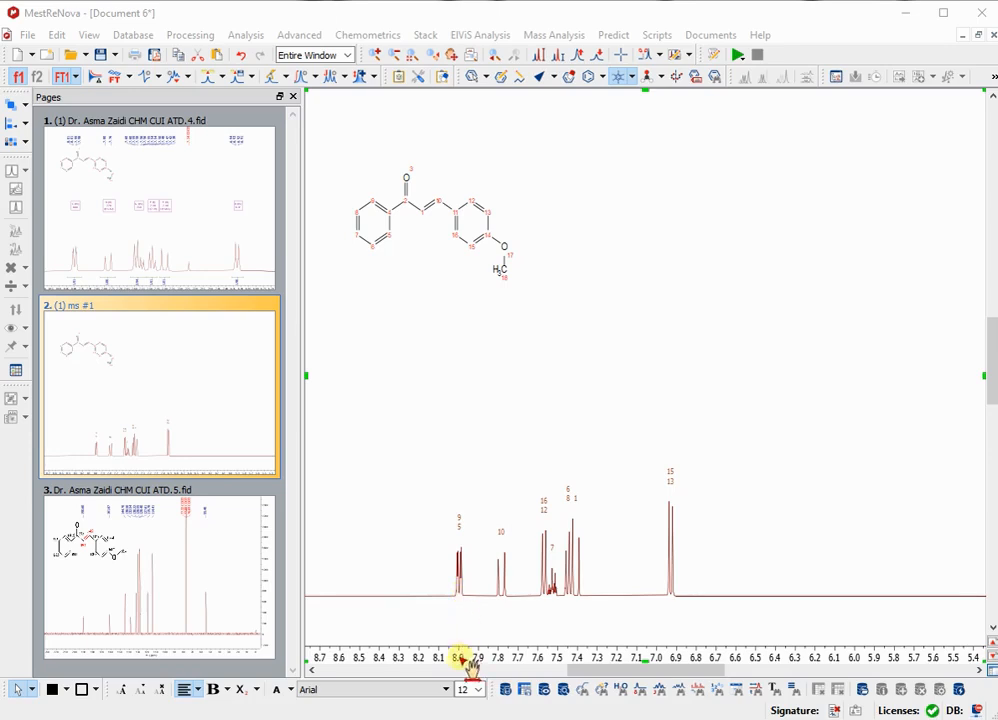
{"action": "left_click", "coordinate": [211, 245]}
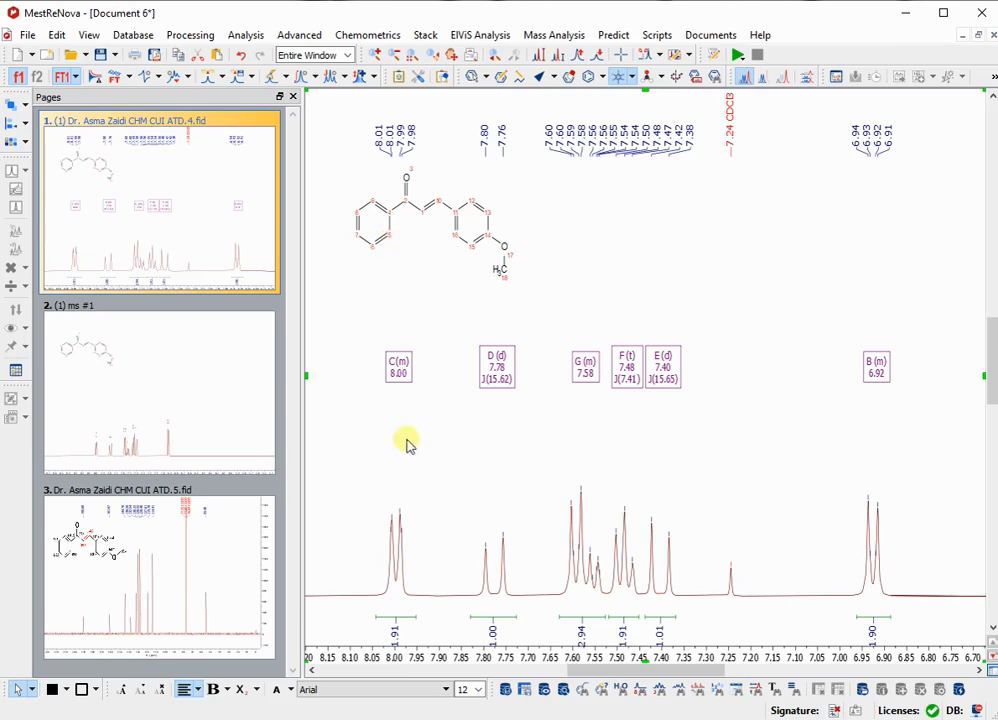
{"action": "left_click", "coordinate": [195, 418]}
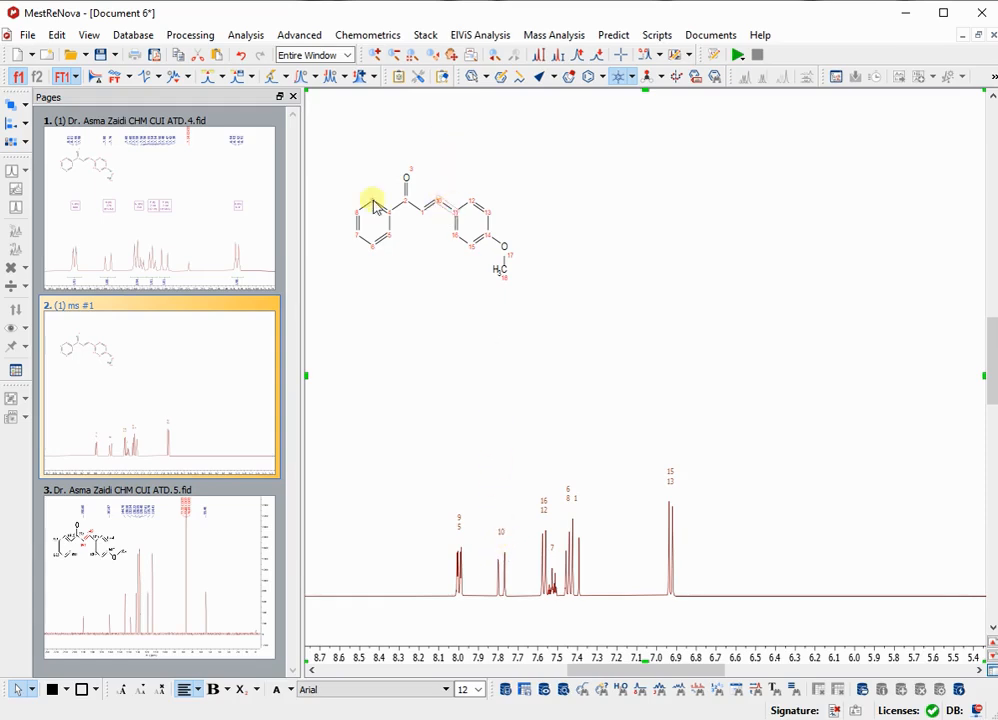
{"action": "left_click", "coordinate": [229, 193]}
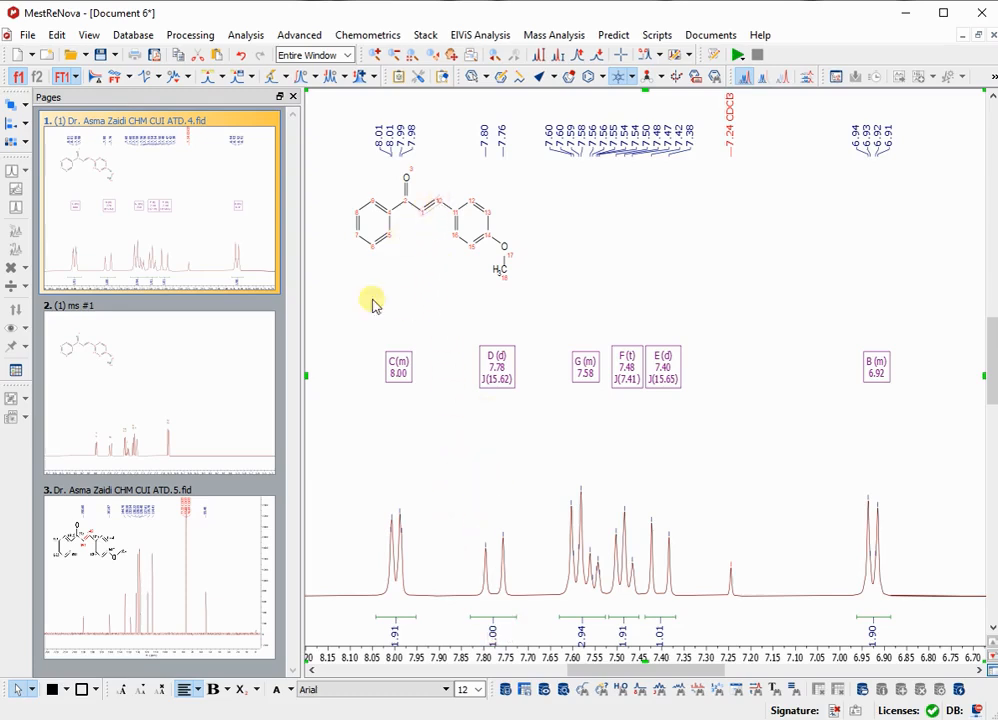
{"action": "left_click", "coordinate": [267, 345]}
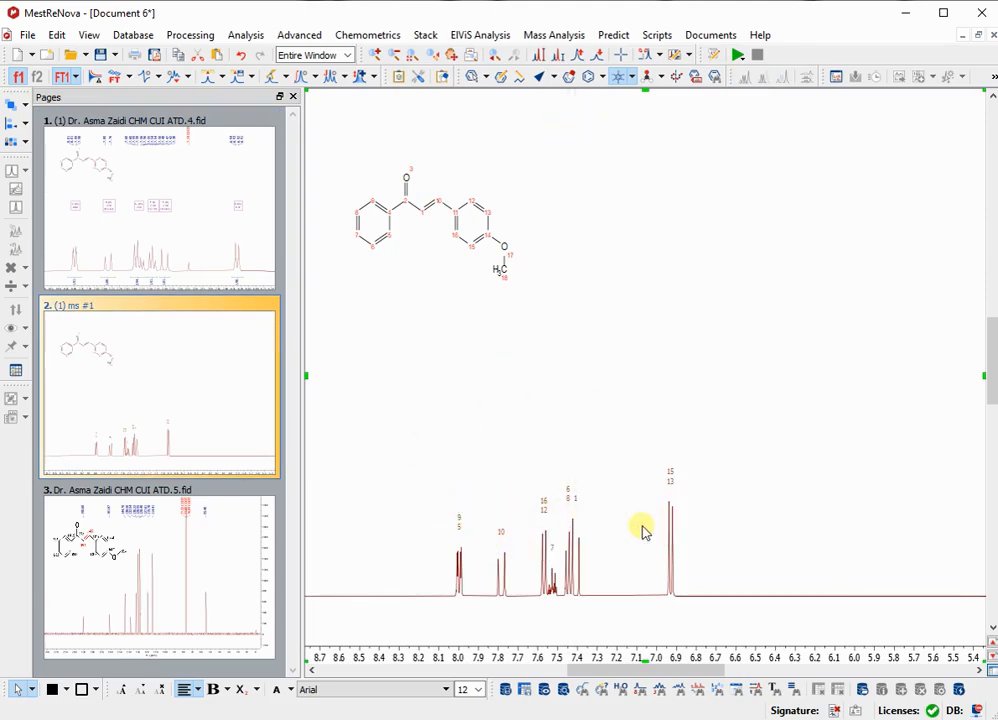
{"action": "left_click", "coordinate": [172, 218]}
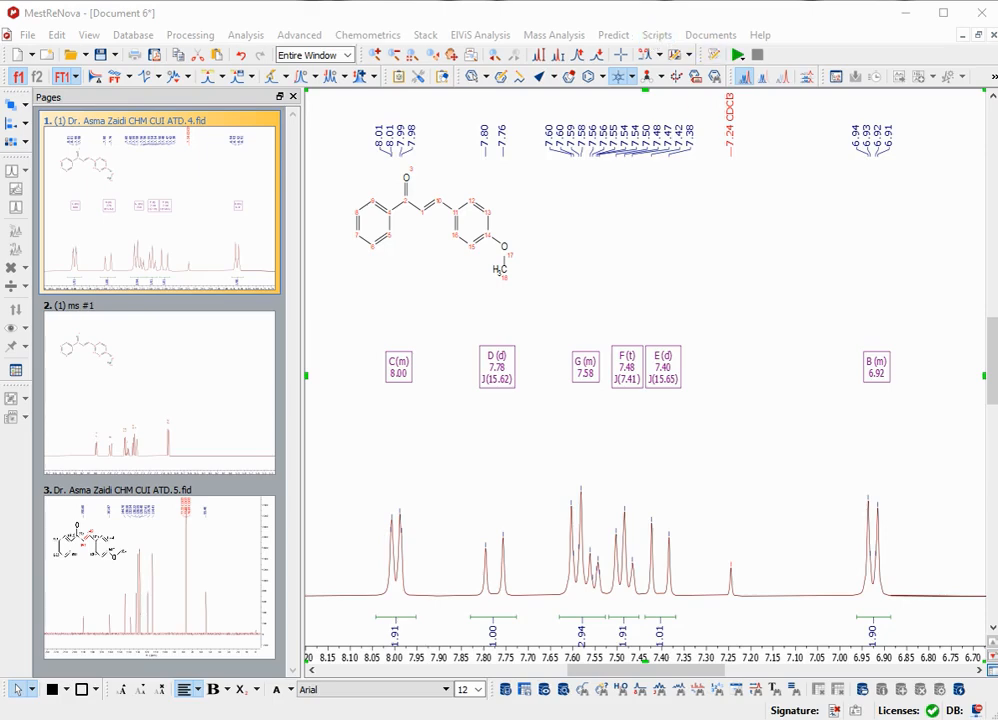
Insert a multiplet report in J. Am. Chem. Soc. format on the experimental proton spectrum.
{"action": "left_click", "coordinate": [659, 37]}
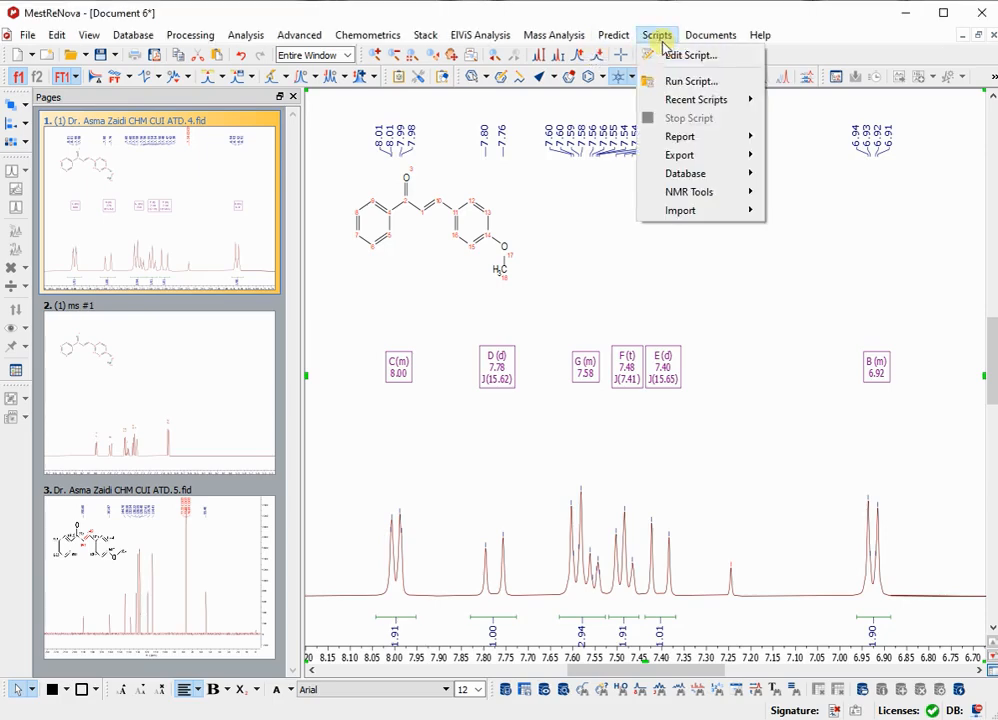
{"action": "mouse_move", "coordinate": [706, 193]}
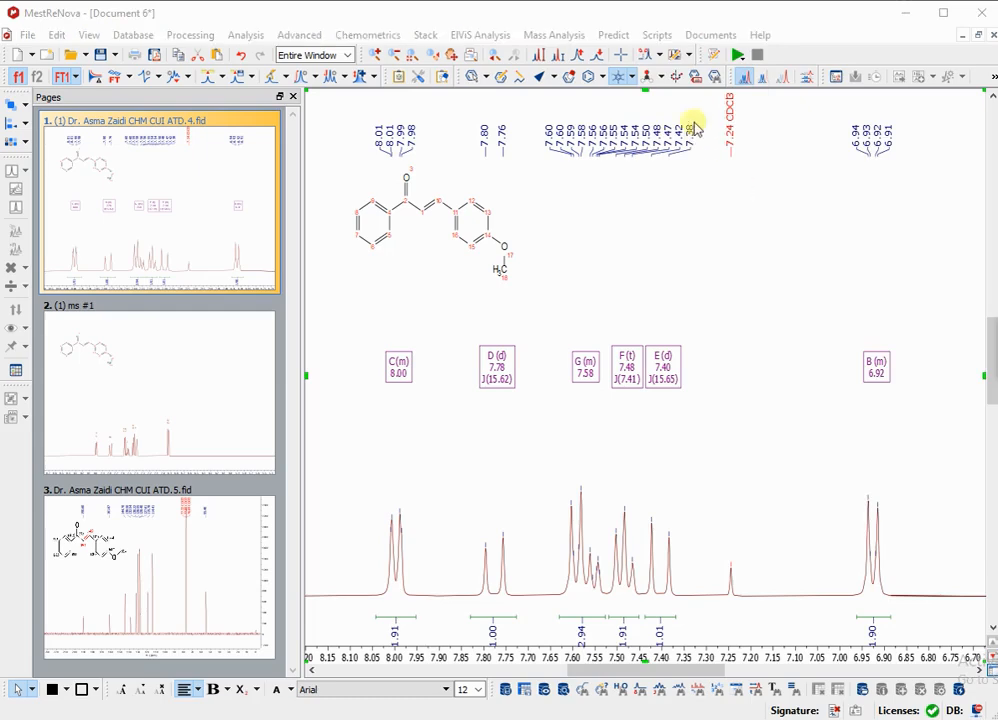
{"action": "left_click", "coordinate": [655, 38]}
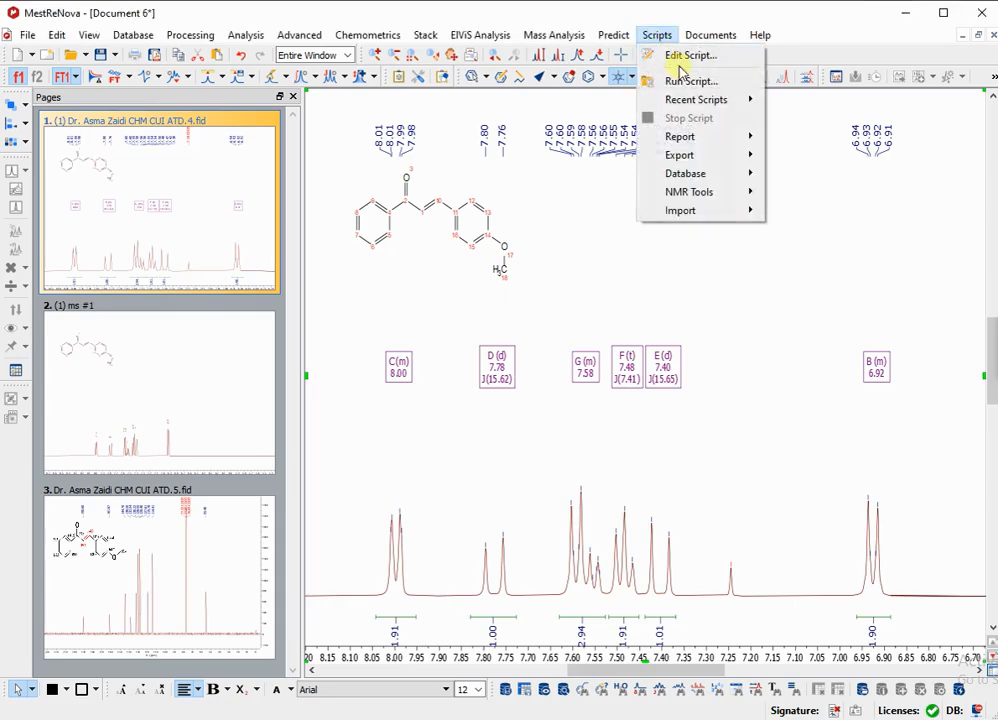
{"action": "mouse_move", "coordinate": [703, 160]}
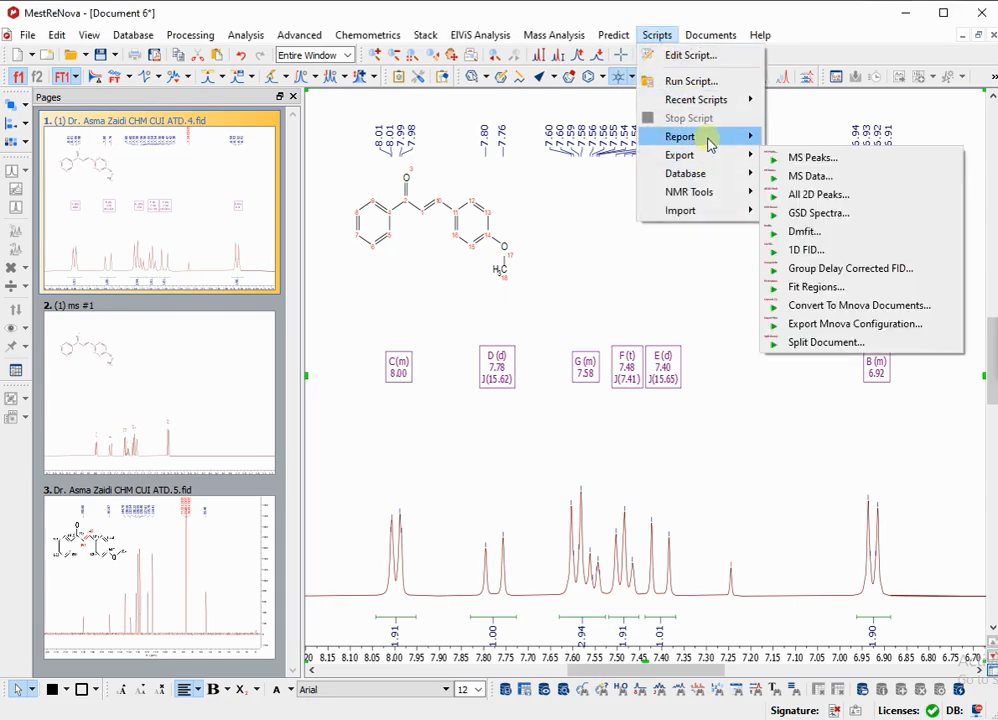
{"action": "mouse_move", "coordinate": [748, 137]}
{"action": "left_click", "coordinate": [799, 233]}
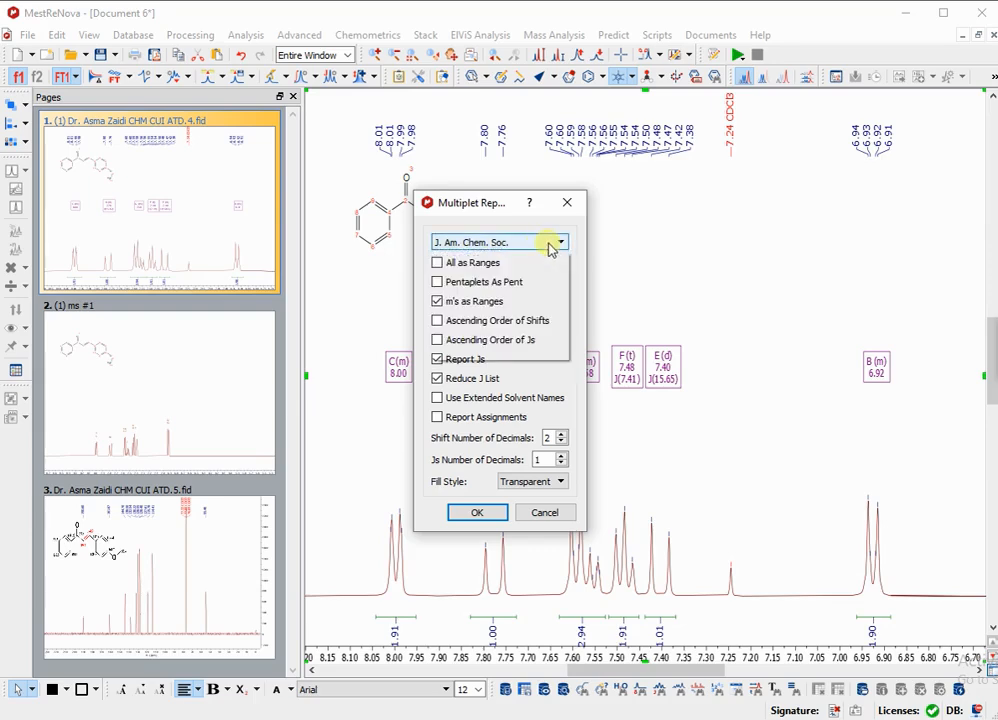
{"action": "left_click", "coordinate": [545, 244]}
{"action": "left_click", "coordinate": [466, 270]}
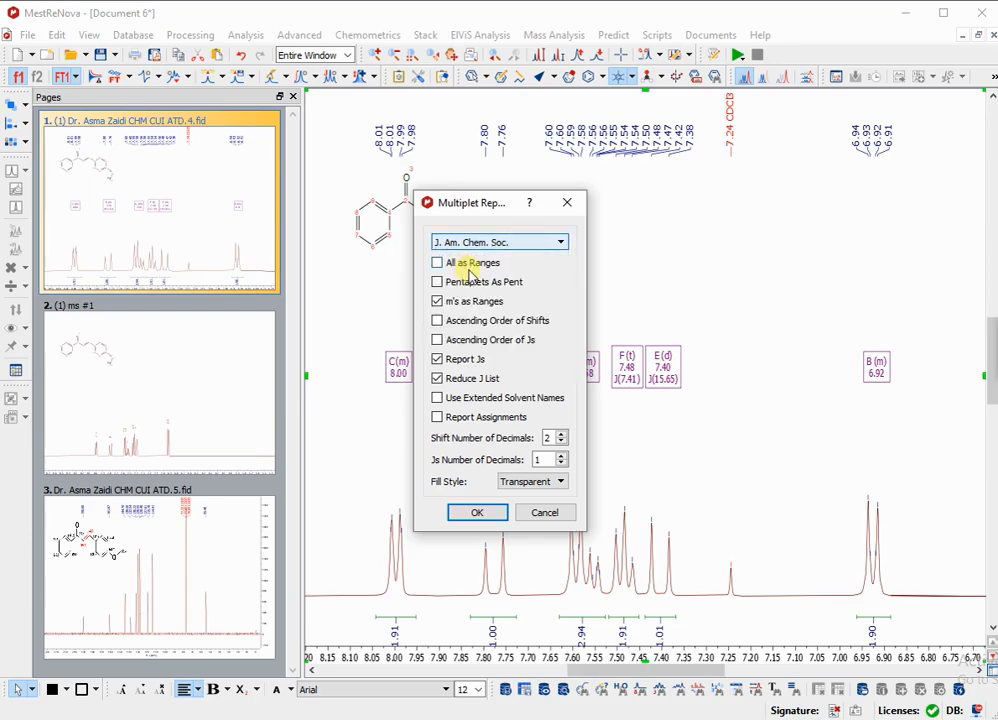
{"action": "left_click", "coordinate": [478, 513]}
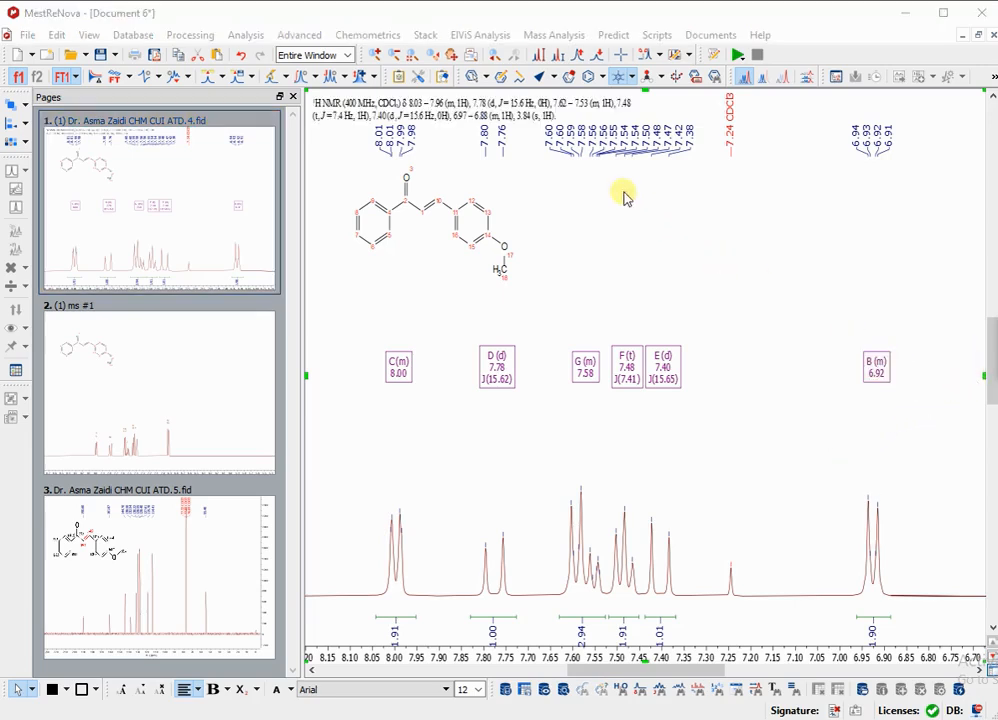
Open the multiplet report's text box above the proton spectrum for editing and select its whole text.
{"action": "left_click", "coordinate": [514, 121]}
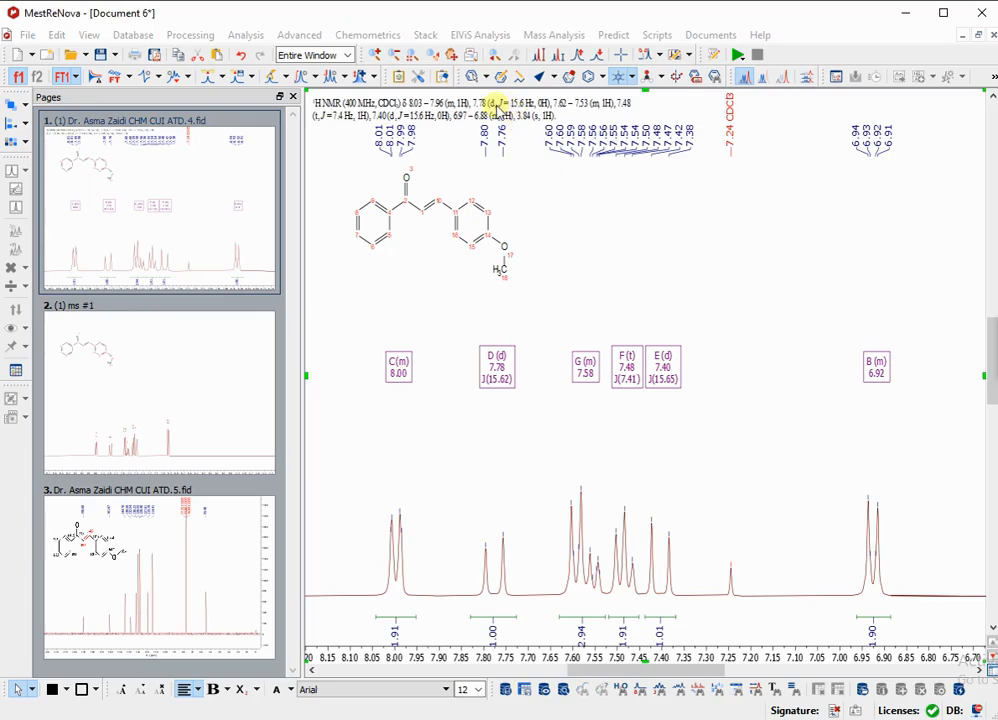
{"action": "left_click", "coordinate": [411, 114]}
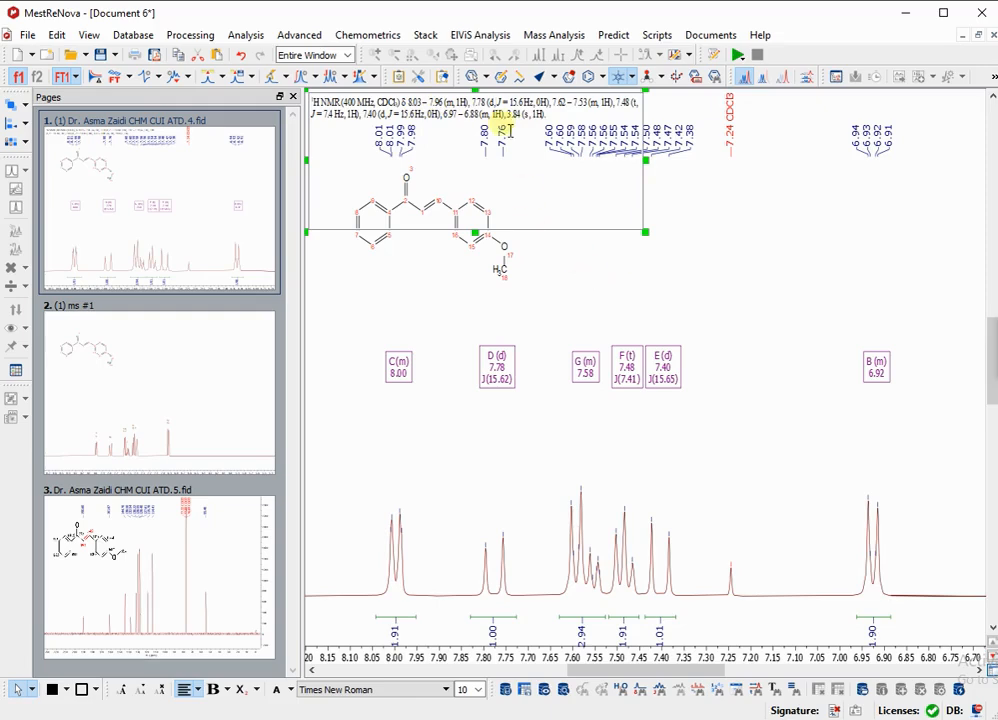
{"action": "left_click_drag", "start_coordinate": [549, 115], "coordinate": [337, 98]}
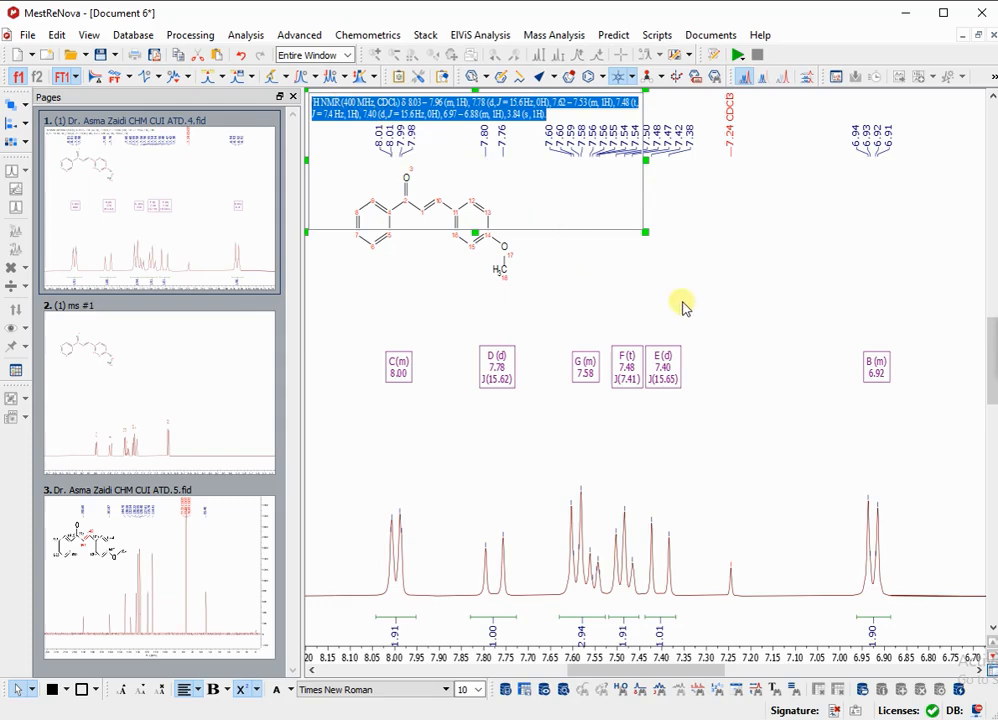
Display the experimental carbon spectrum on page 3 and try starting multiplet analysis on it.
{"action": "left_click", "coordinate": [212, 566]}
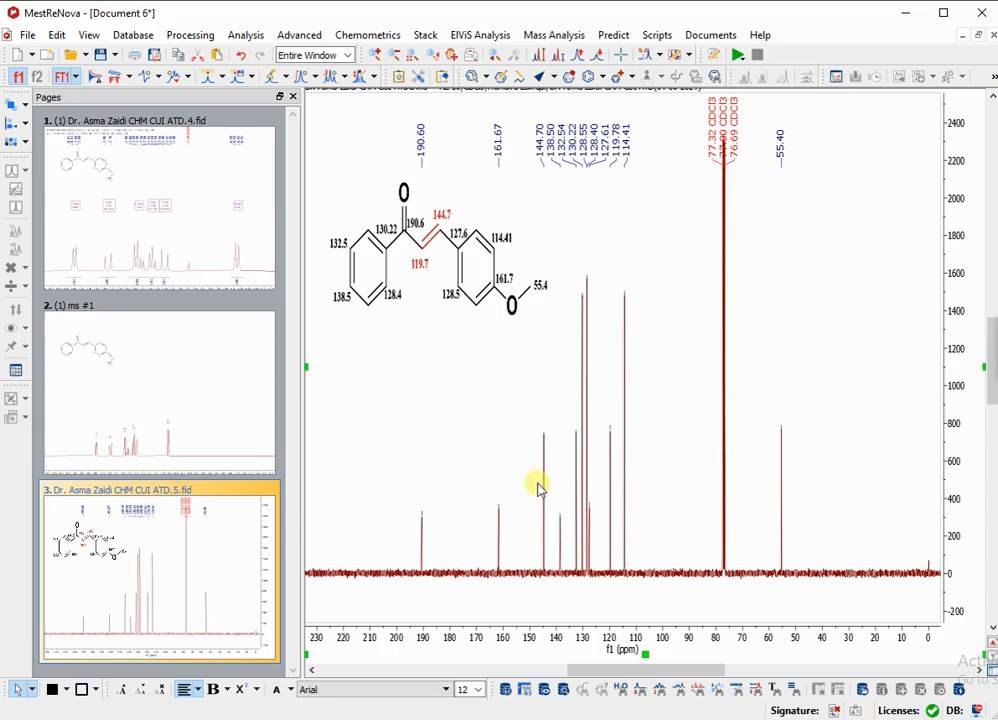
{"action": "key", "text": "z"}
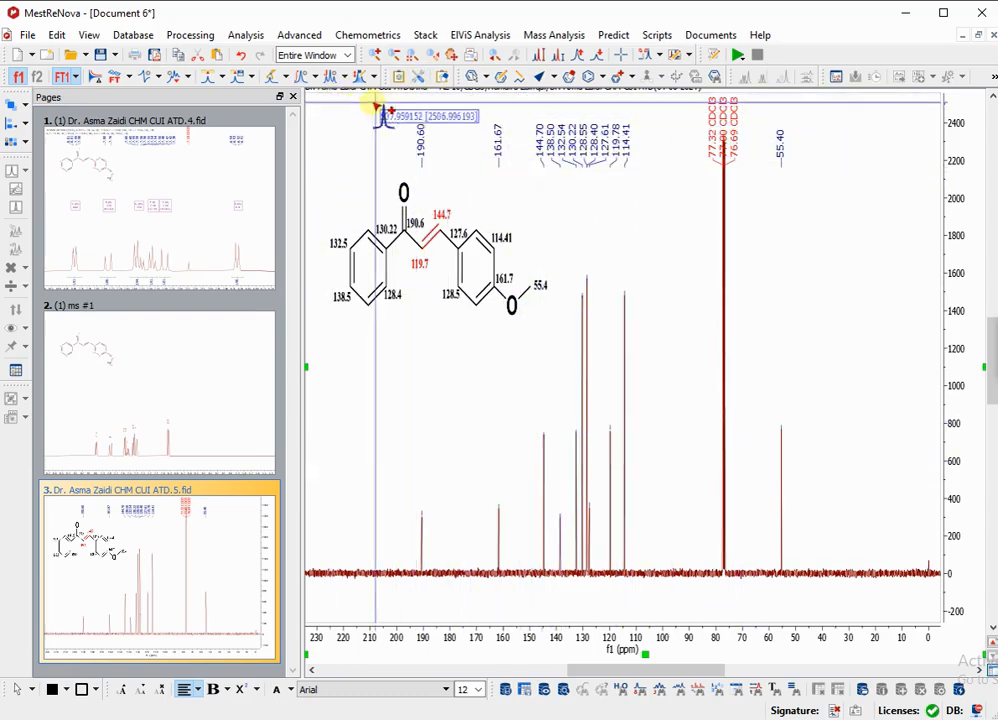
{"action": "left_click", "coordinate": [333, 79]}
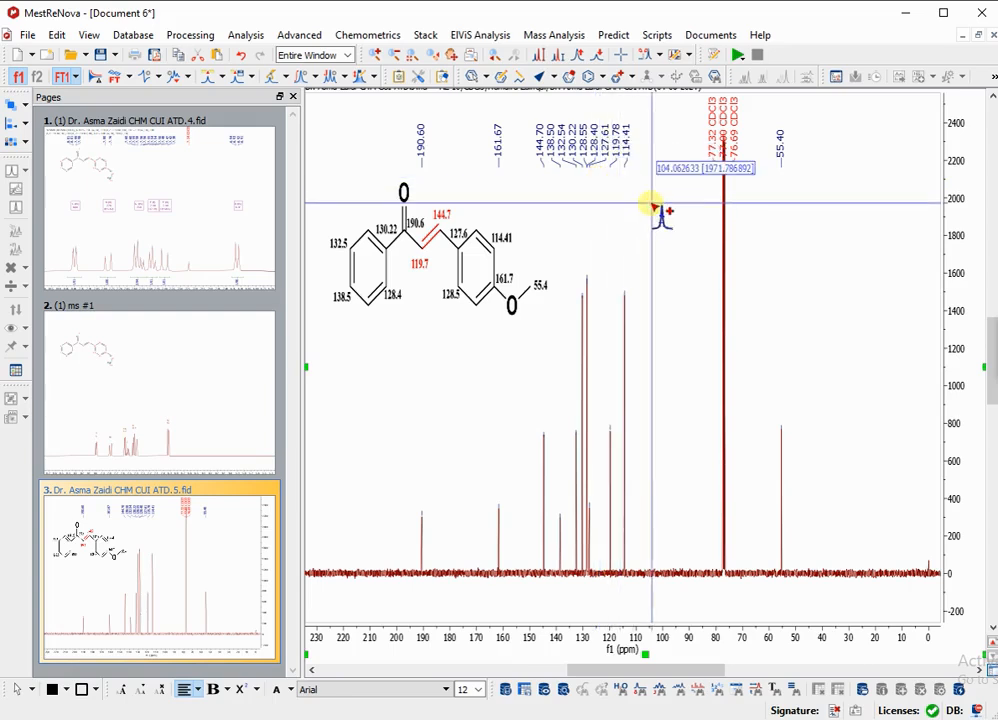
{"action": "key", "text": "Escape"}
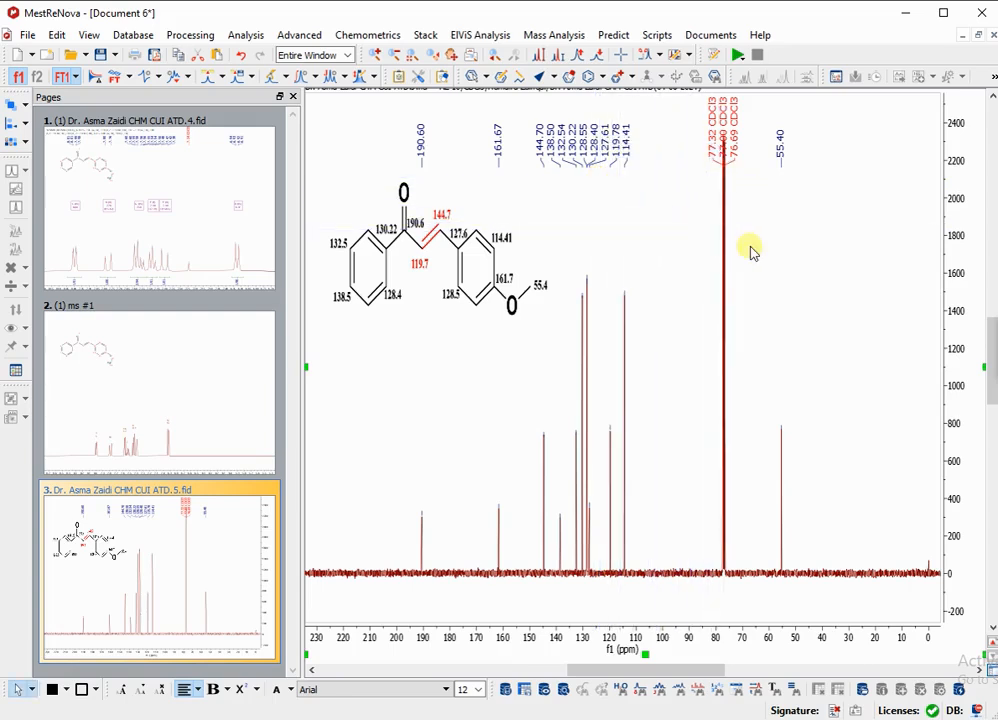